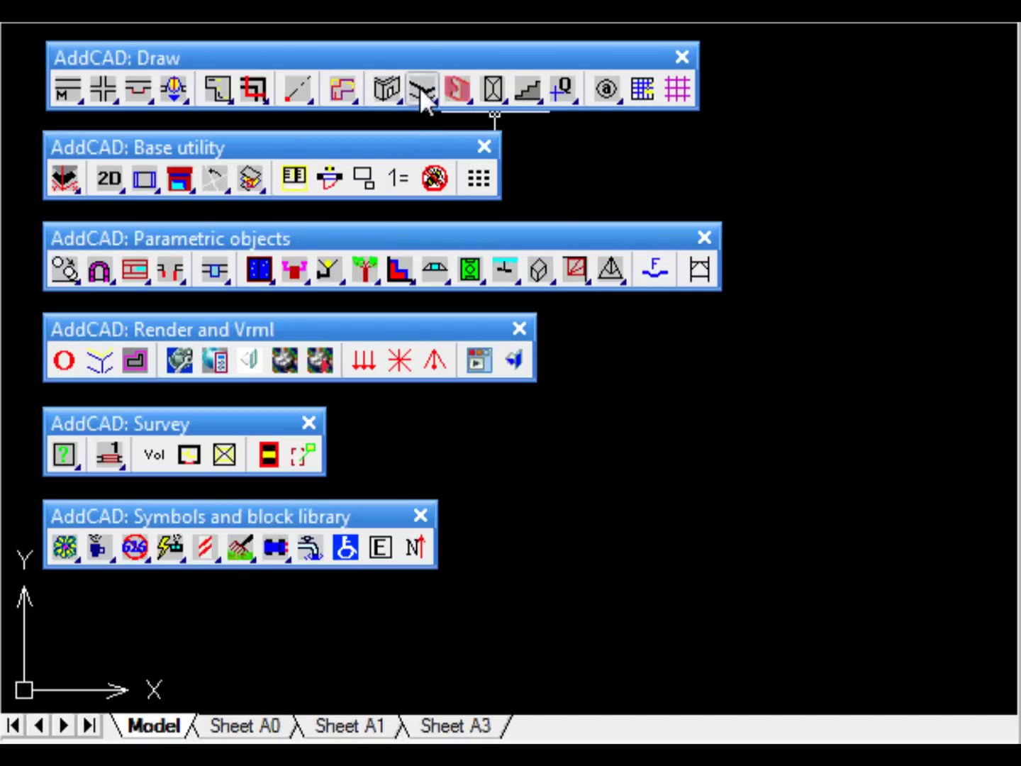
Browse the drawing tools, AddCAD options and asymmetrical window types without inserting anything
drag(419, 87, 419, 305)
drag(454, 344, 643, 393)
click(296, 177)
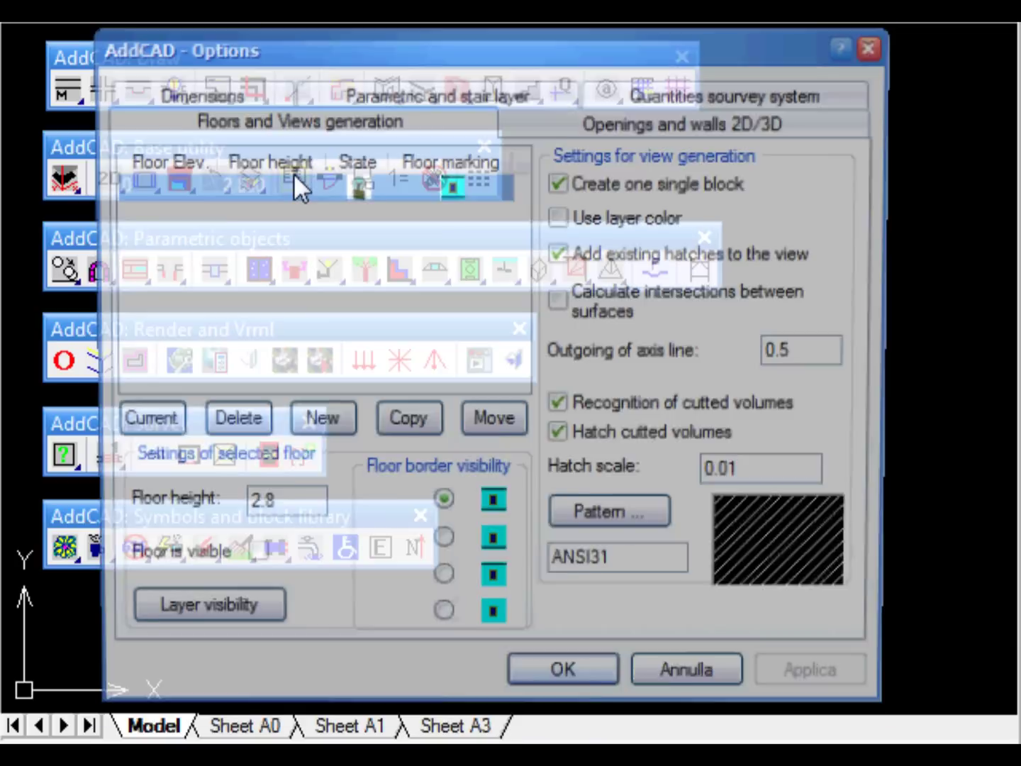
click(877, 47)
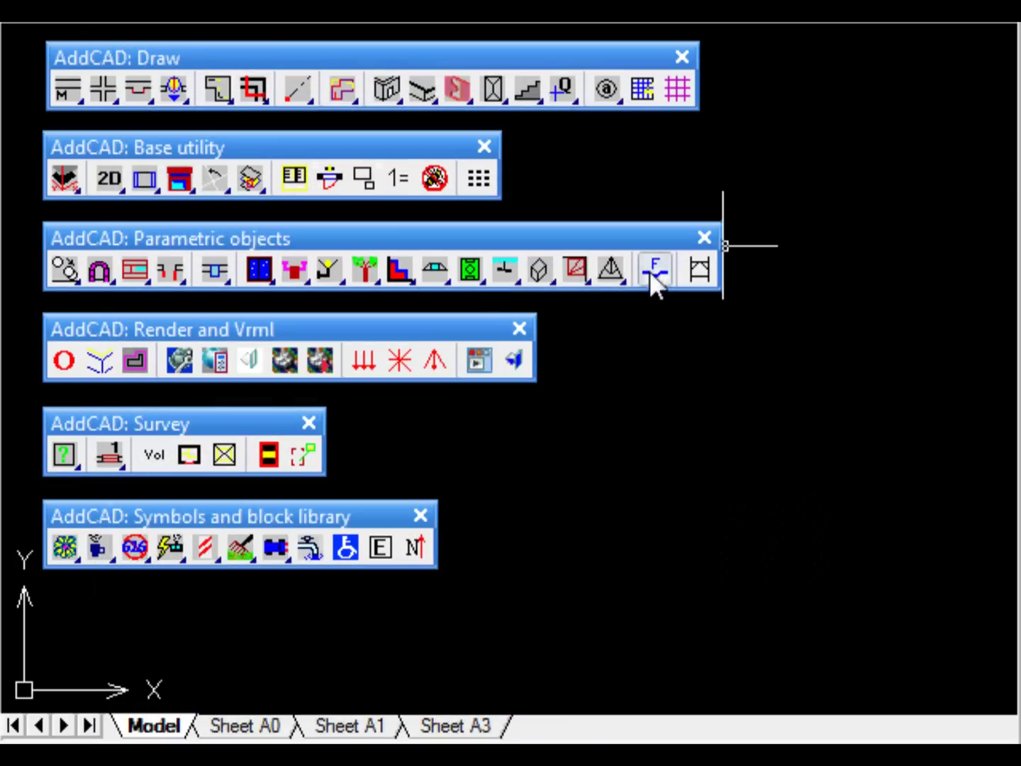
click(135, 269)
click(680, 282)
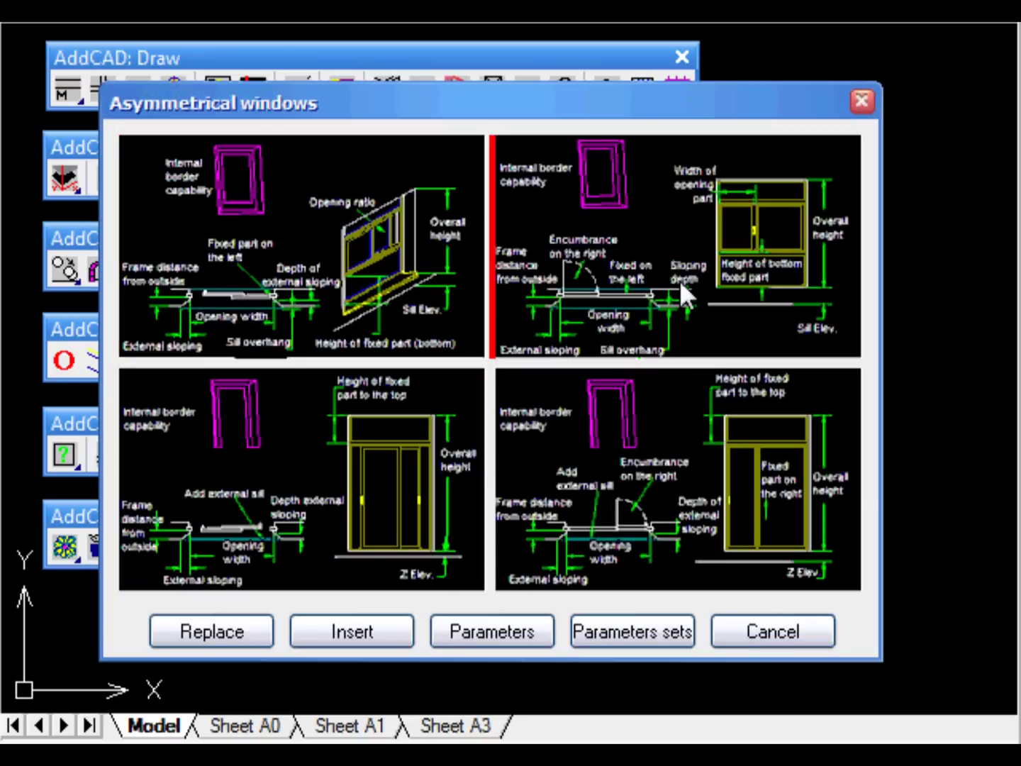
double_click(680, 277)
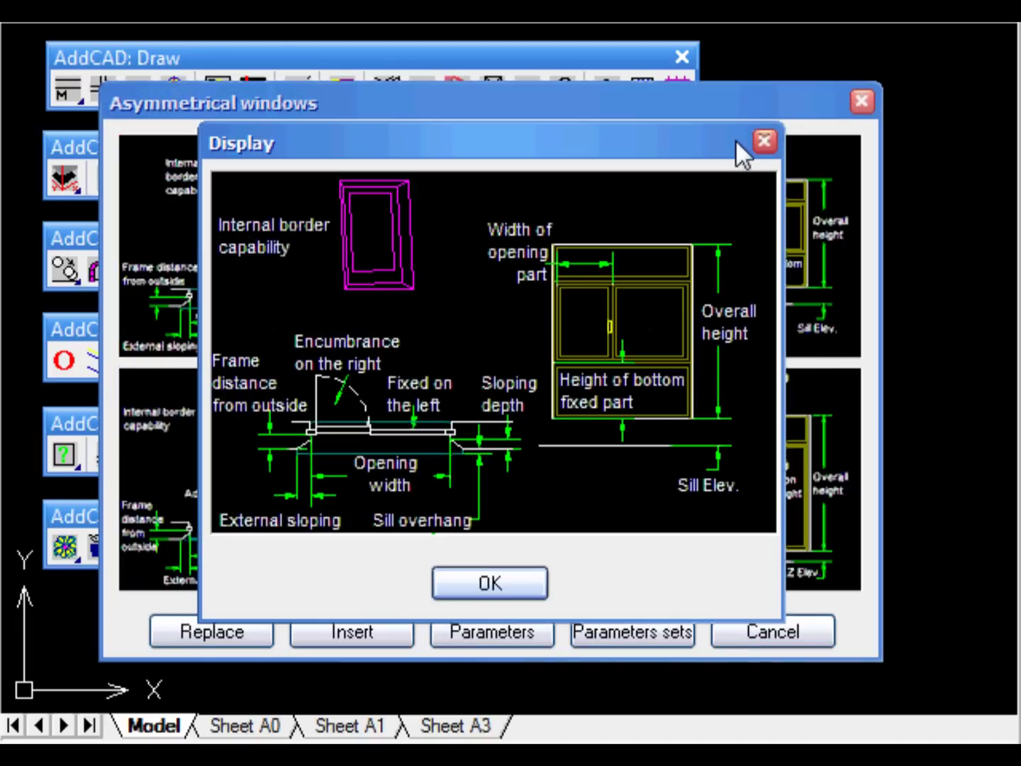
click(763, 141)
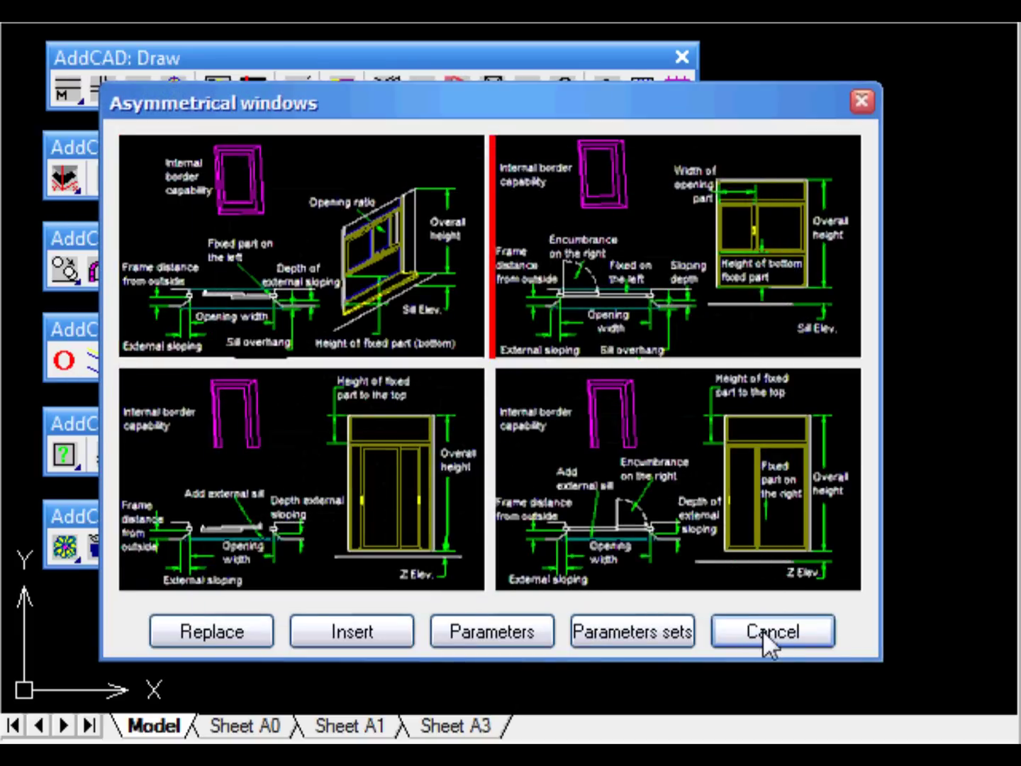
click(764, 630)
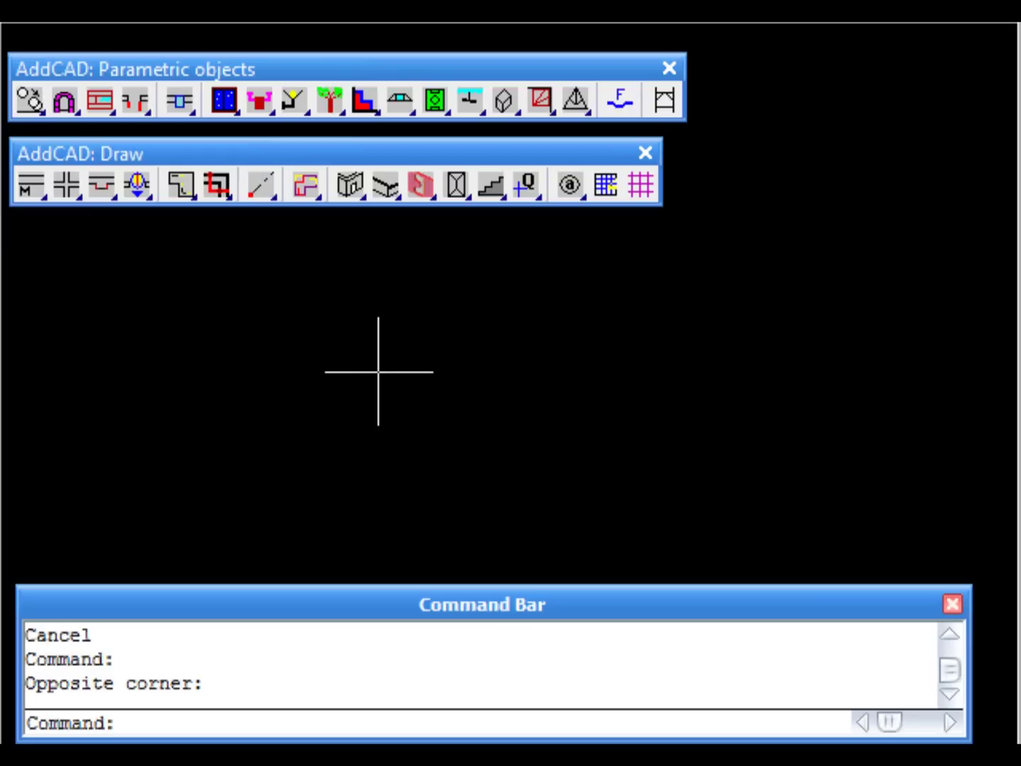
Start right-justified 0.300 Generic walls with a 12-unit first wall along the bottom
click(27, 187)
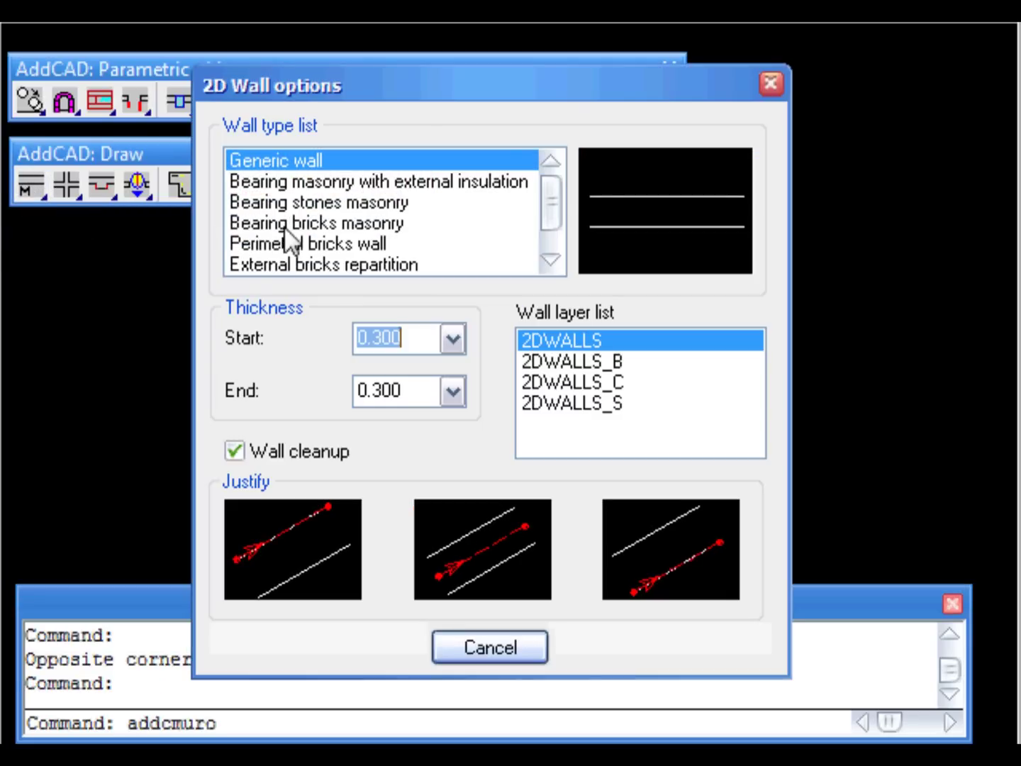
click(287, 224)
click(290, 160)
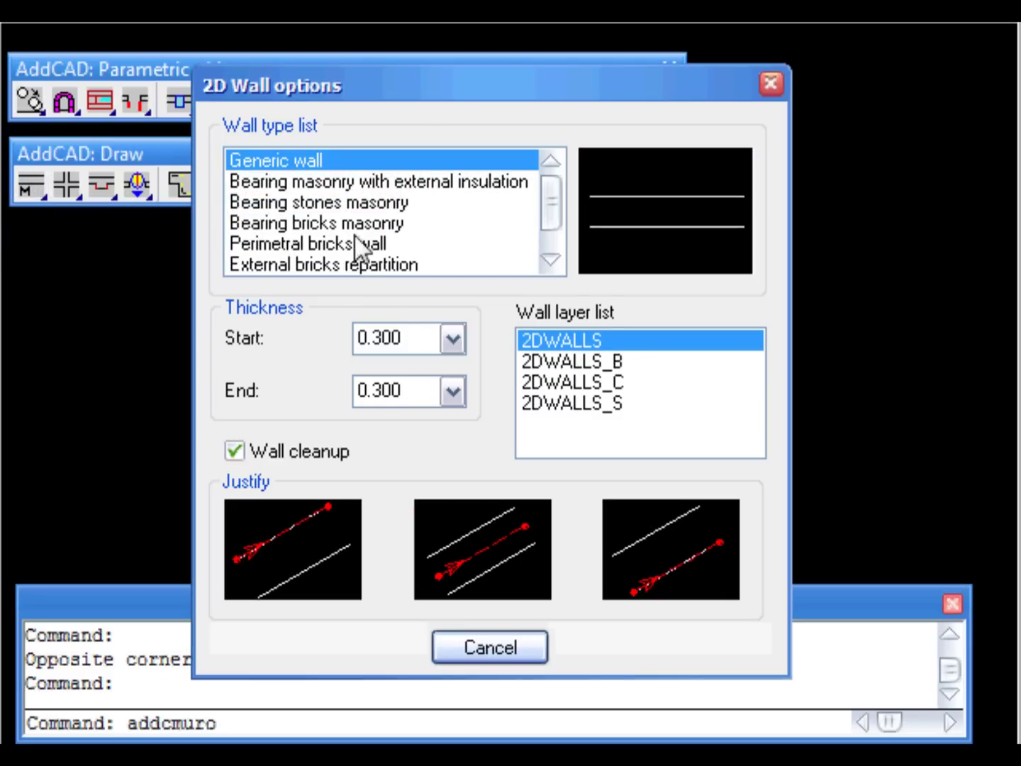
click(666, 566)
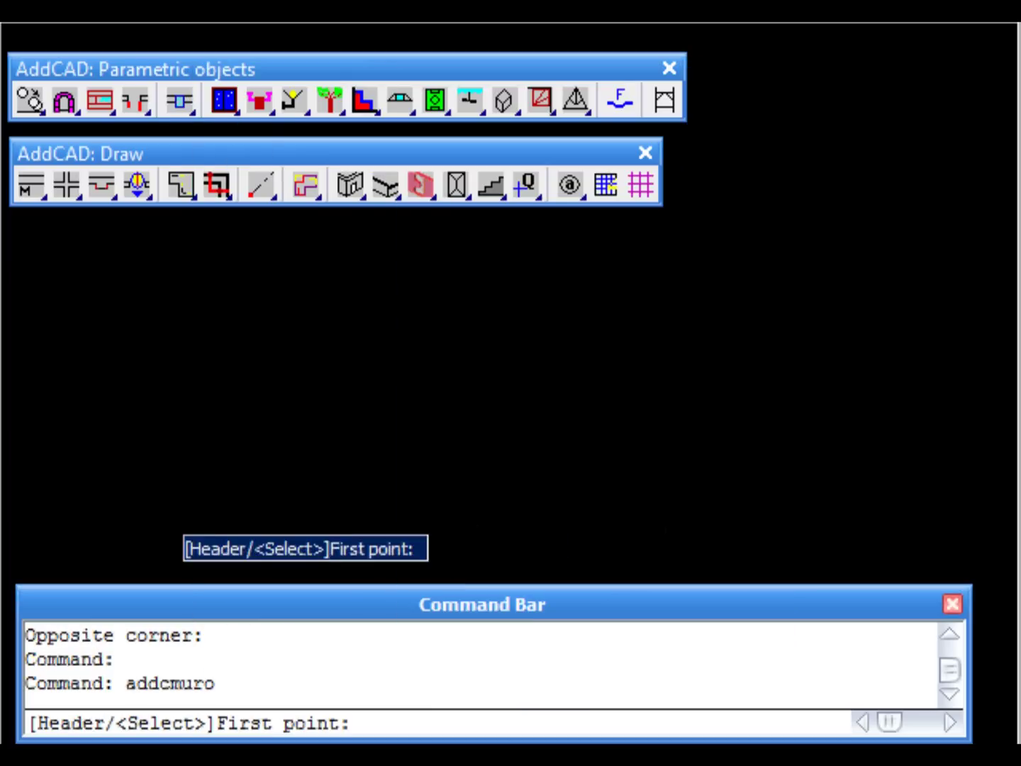
click(103, 528)
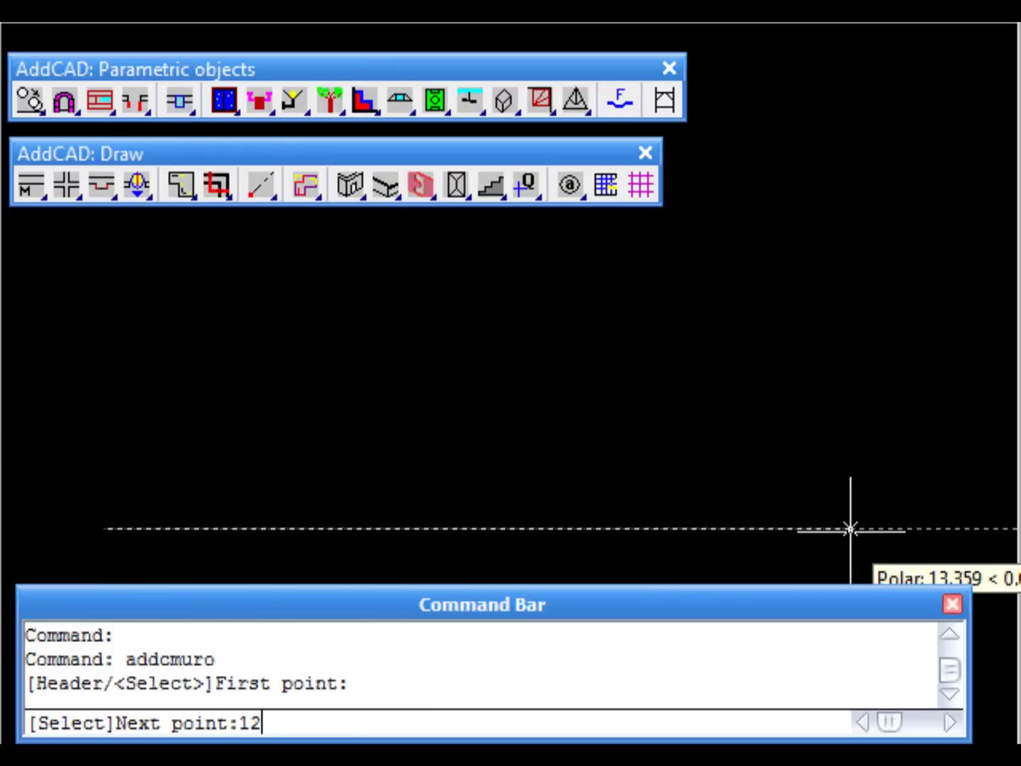
key(Return)
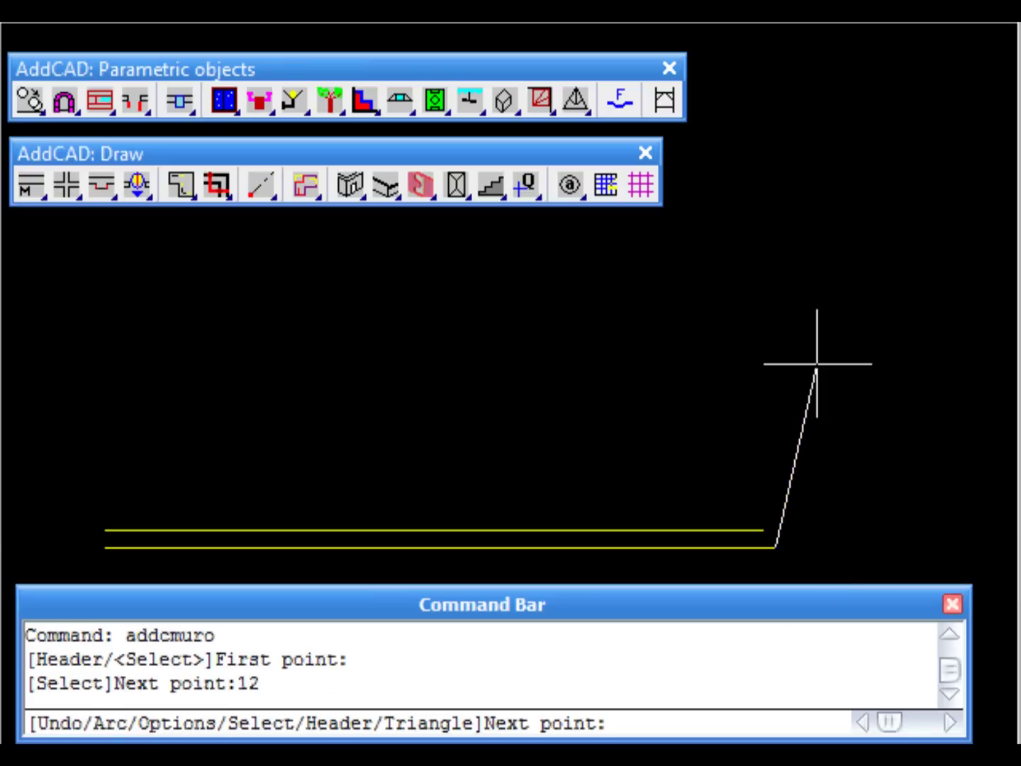
Add the diagonal, vertical and top walls, then close the outline back to its start
scroll(815, 358, down, 3)
click(858, 345)
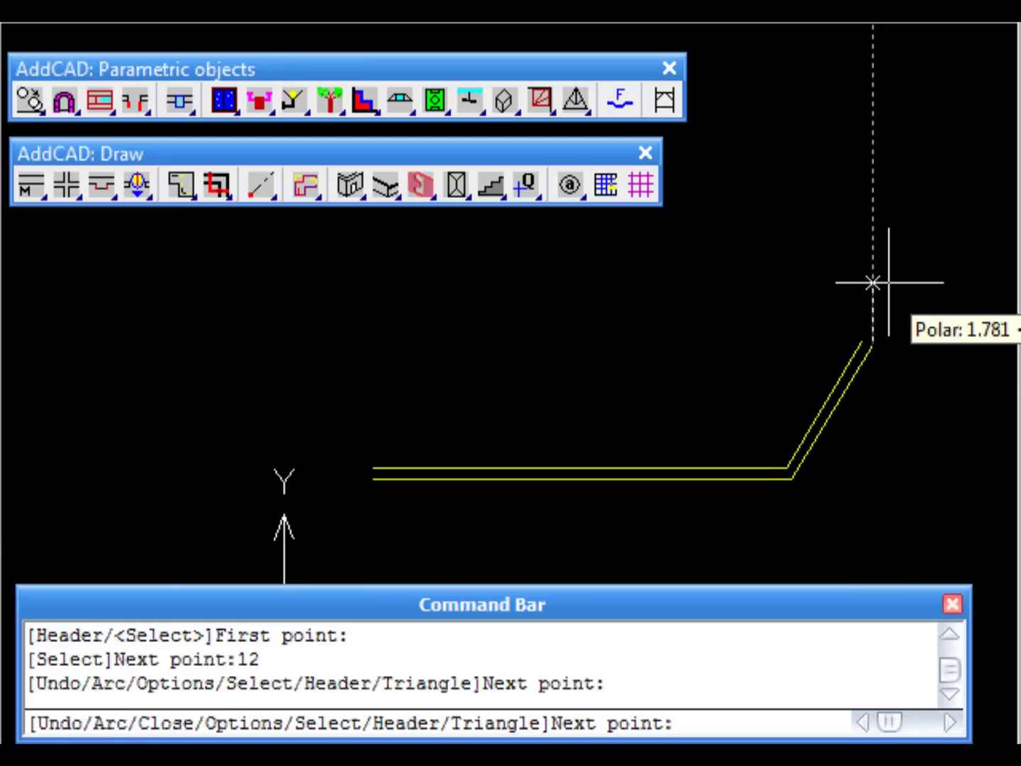
mouse_move(873, 283)
middle_down()
mouse_move(781, 323)
mouse_move(765, 368)
middle_up()
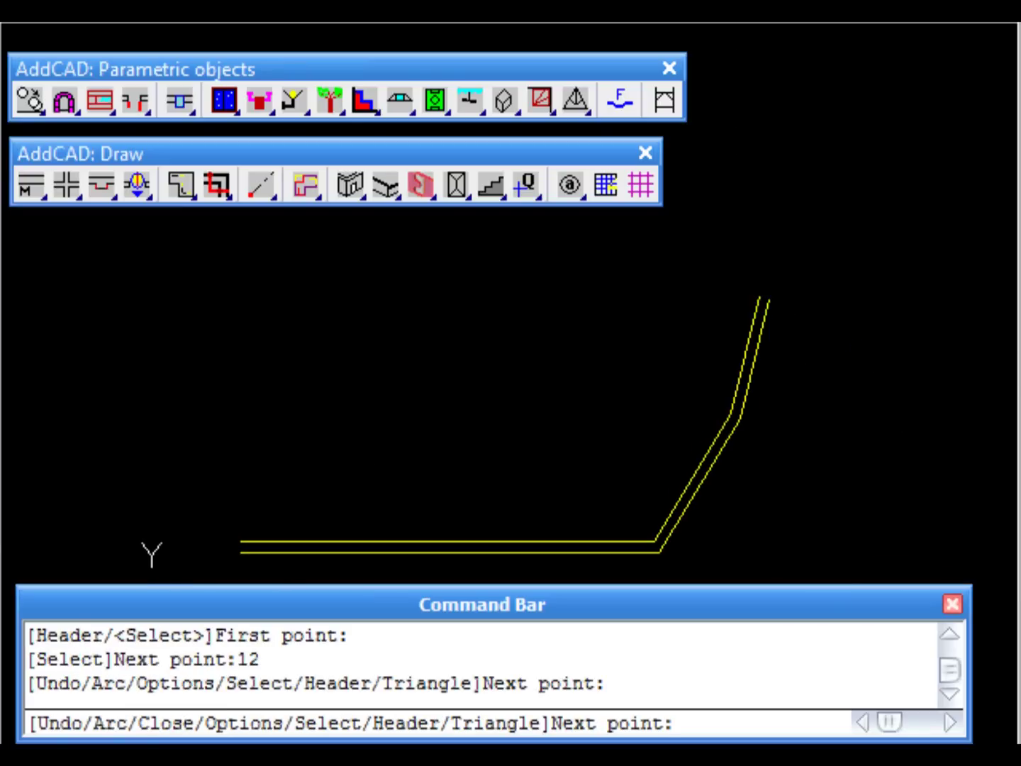
click(740, 245)
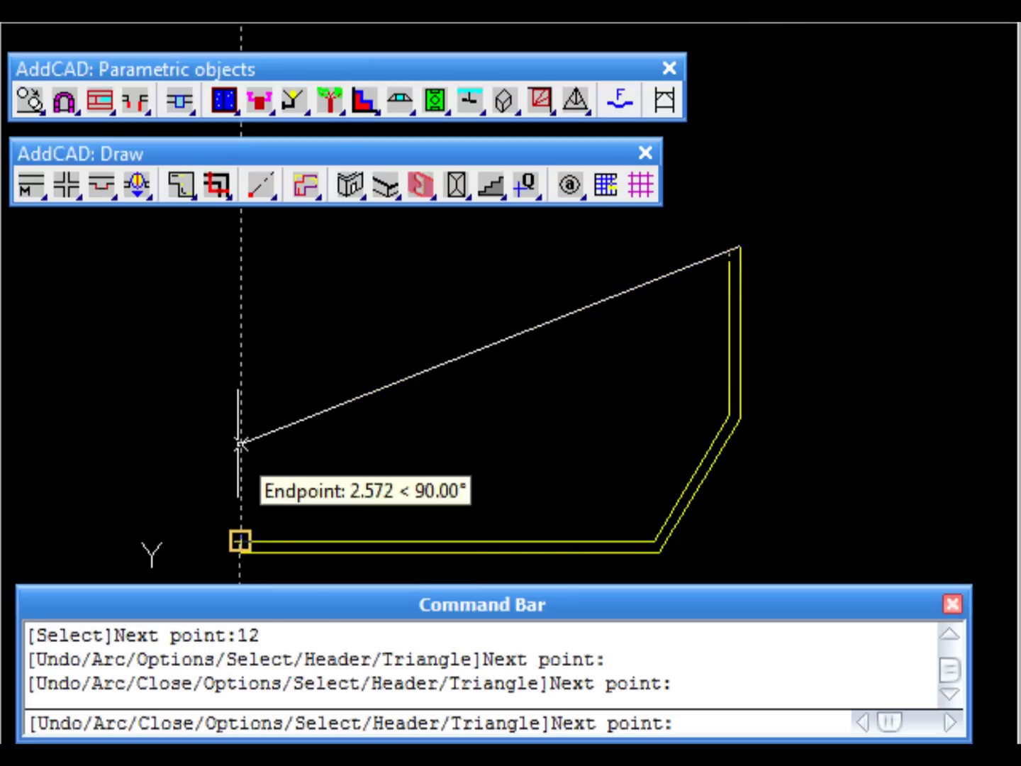
click(241, 246)
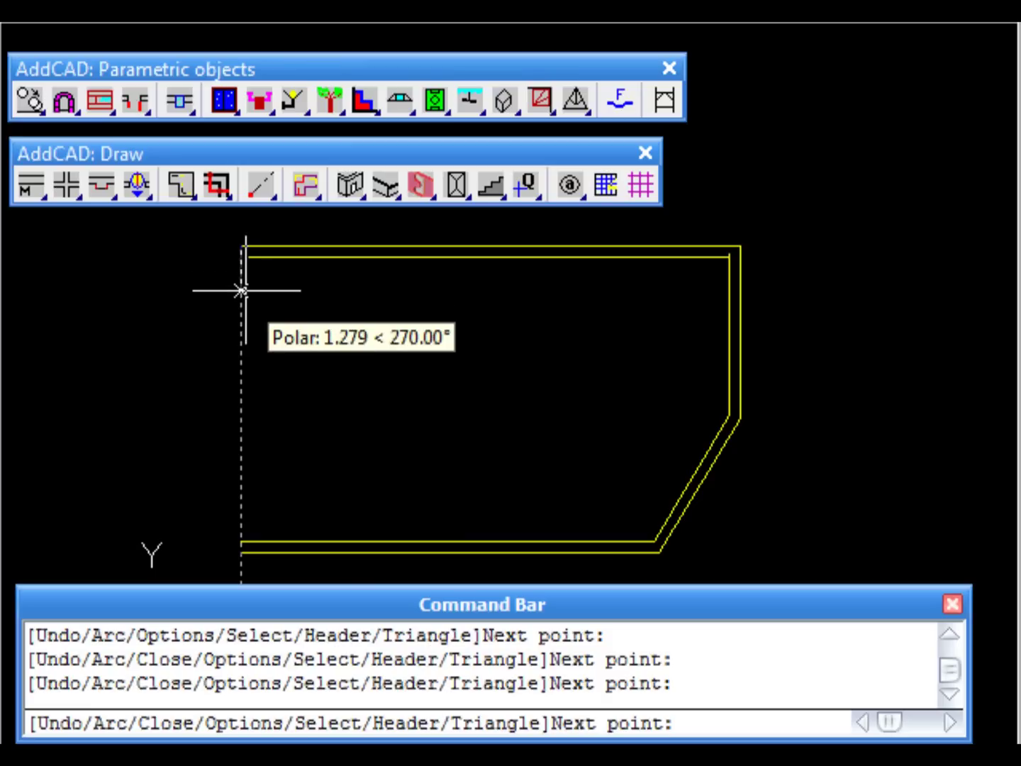
right_click(246, 291)
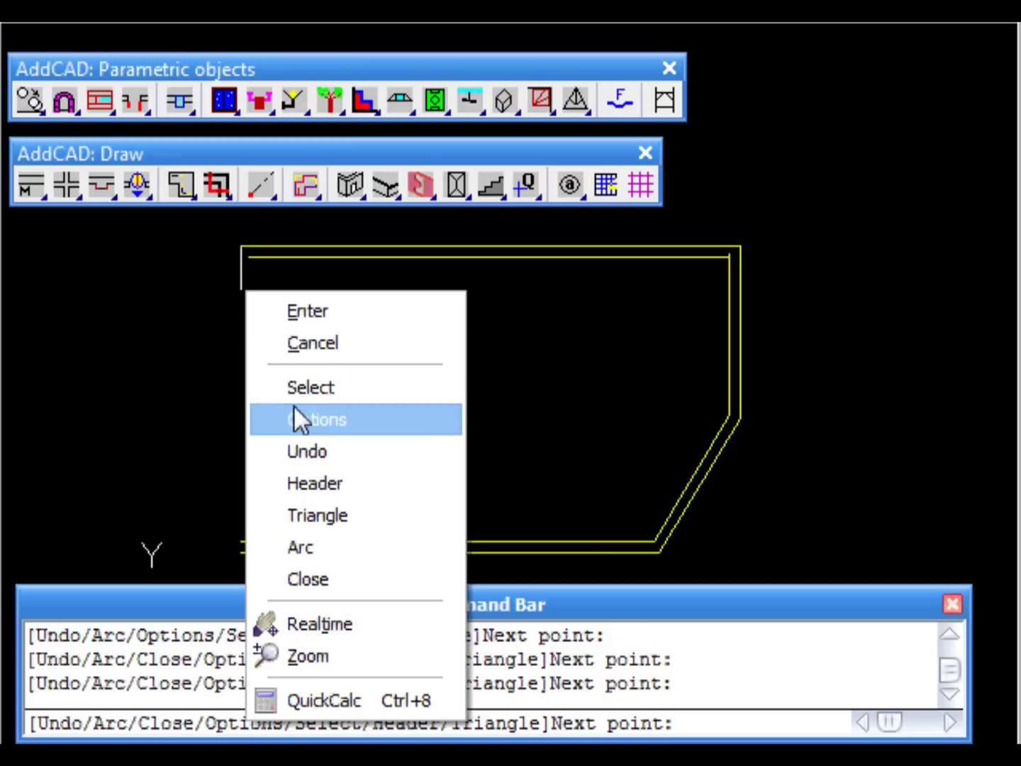
click(303, 580)
mouse_move(338, 456)
middle_down()
mouse_move(359, 464)
mouse_move(366, 425)
middle_up()
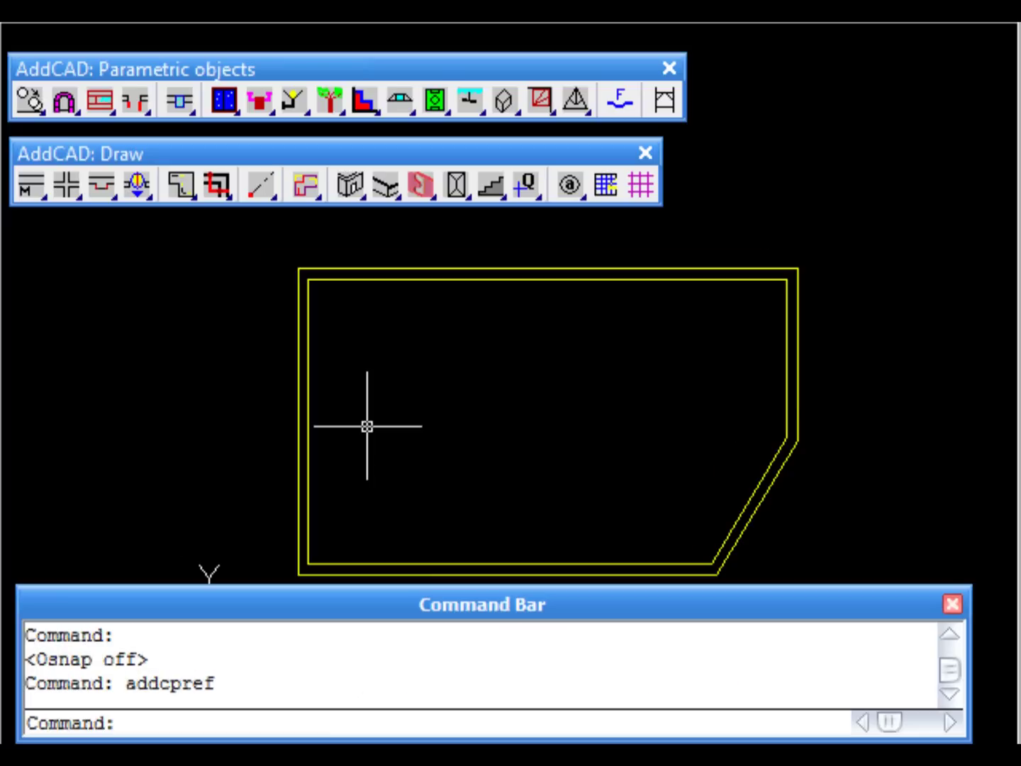
Draw 0.150-thick right-justified interior walls starting 4 units along the left wall
click(31, 188)
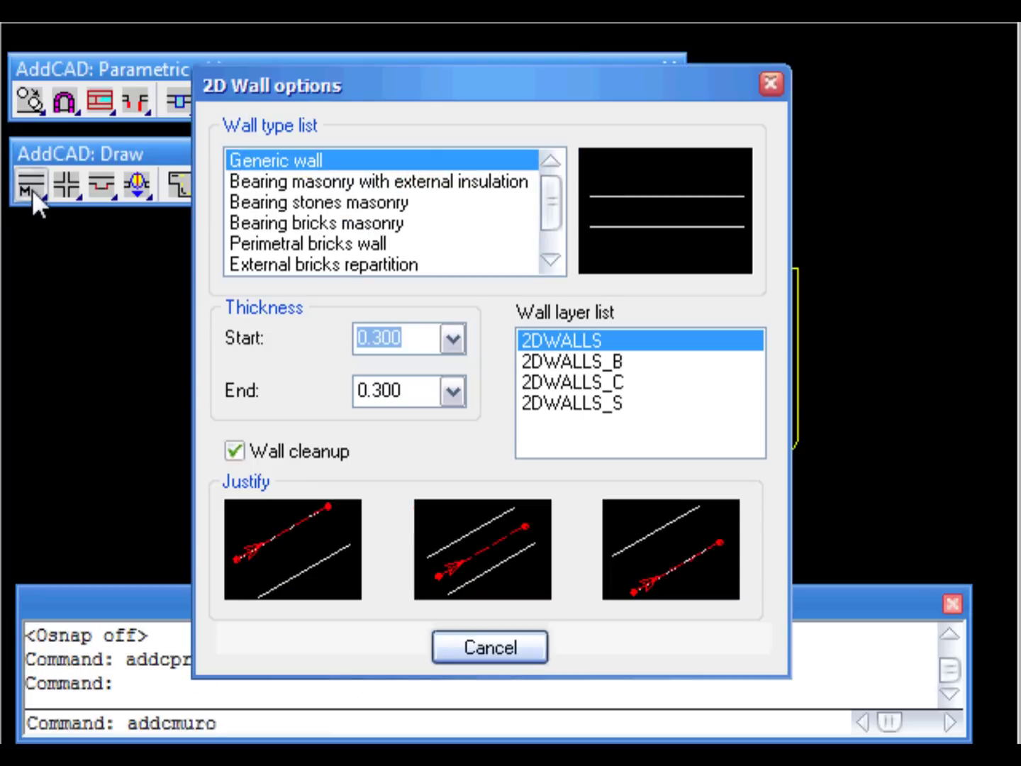
click(451, 337)
click(419, 408)
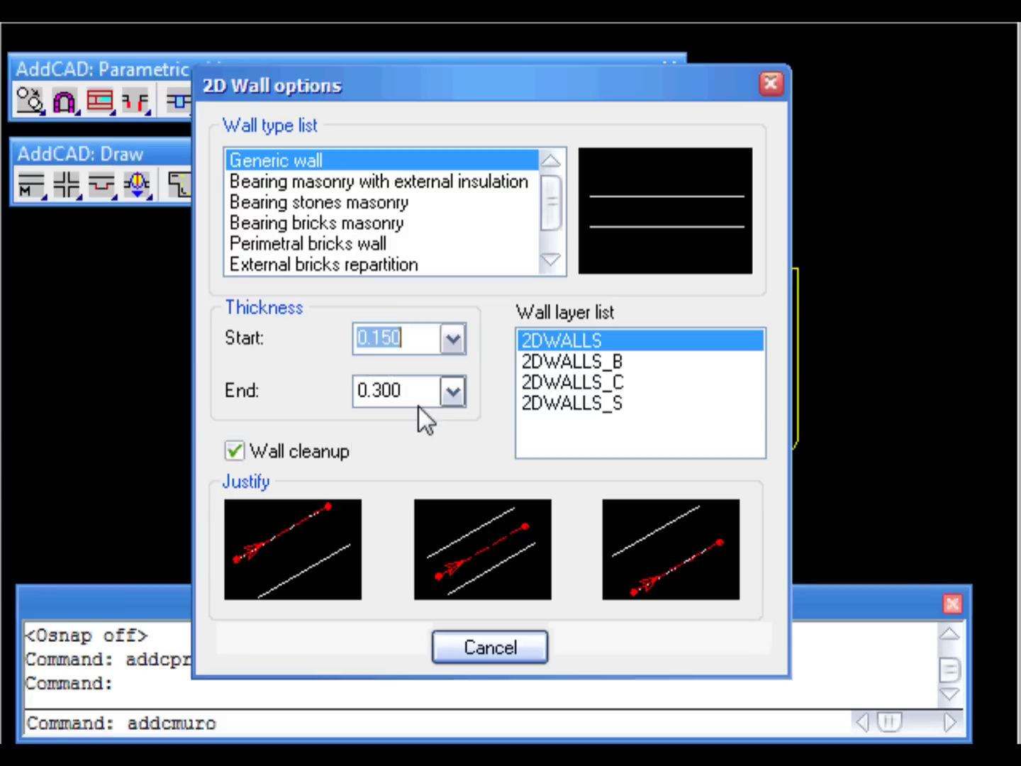
click(649, 556)
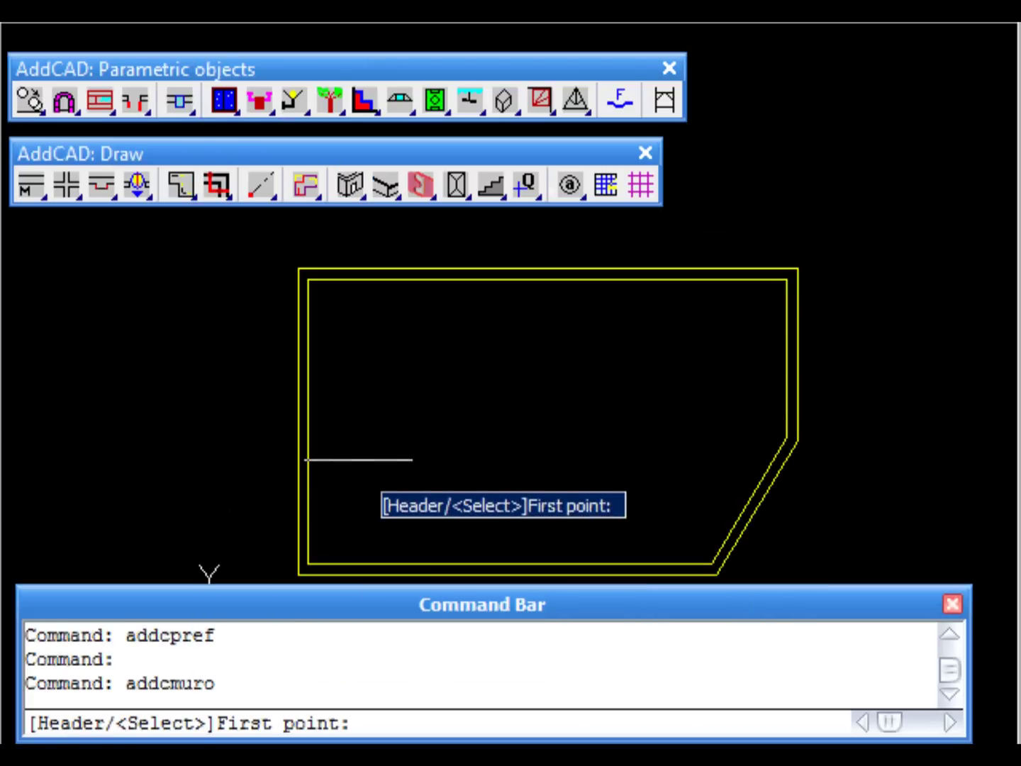
right_click(364, 455)
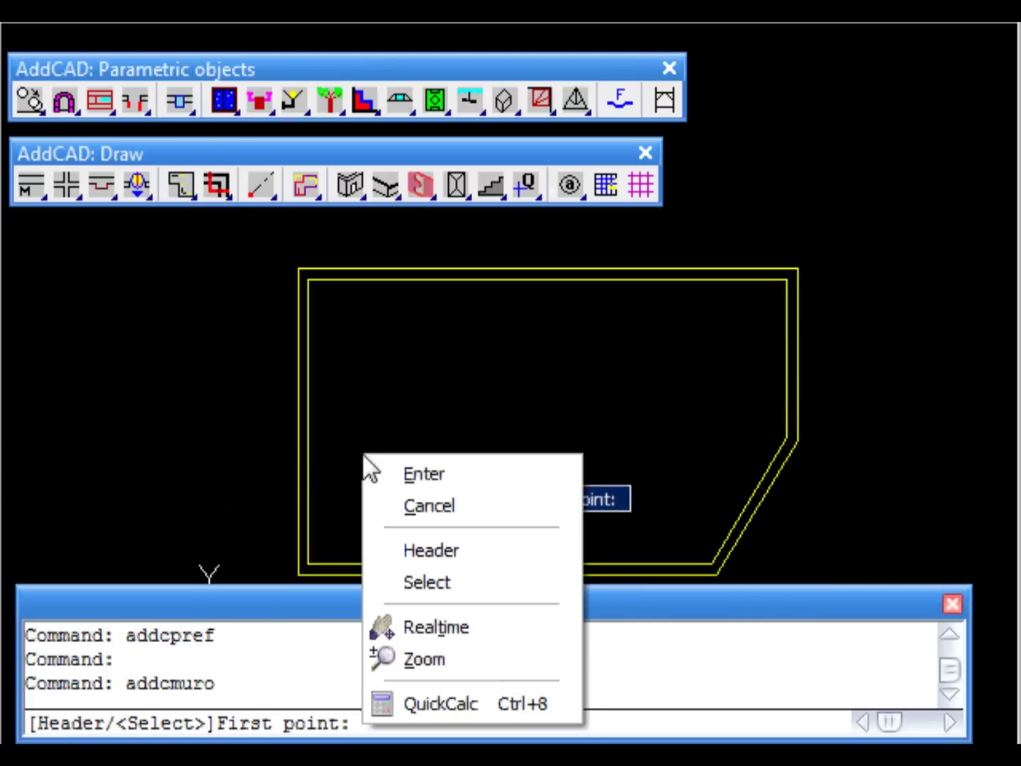
click(436, 583)
click(309, 531)
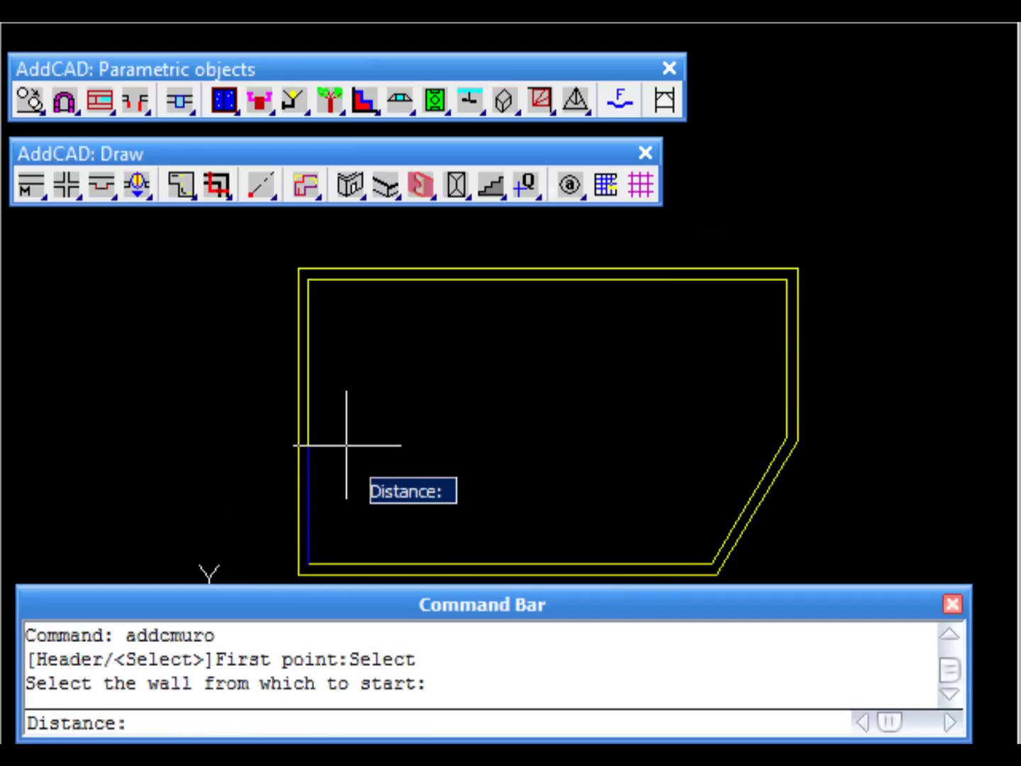
text(4)
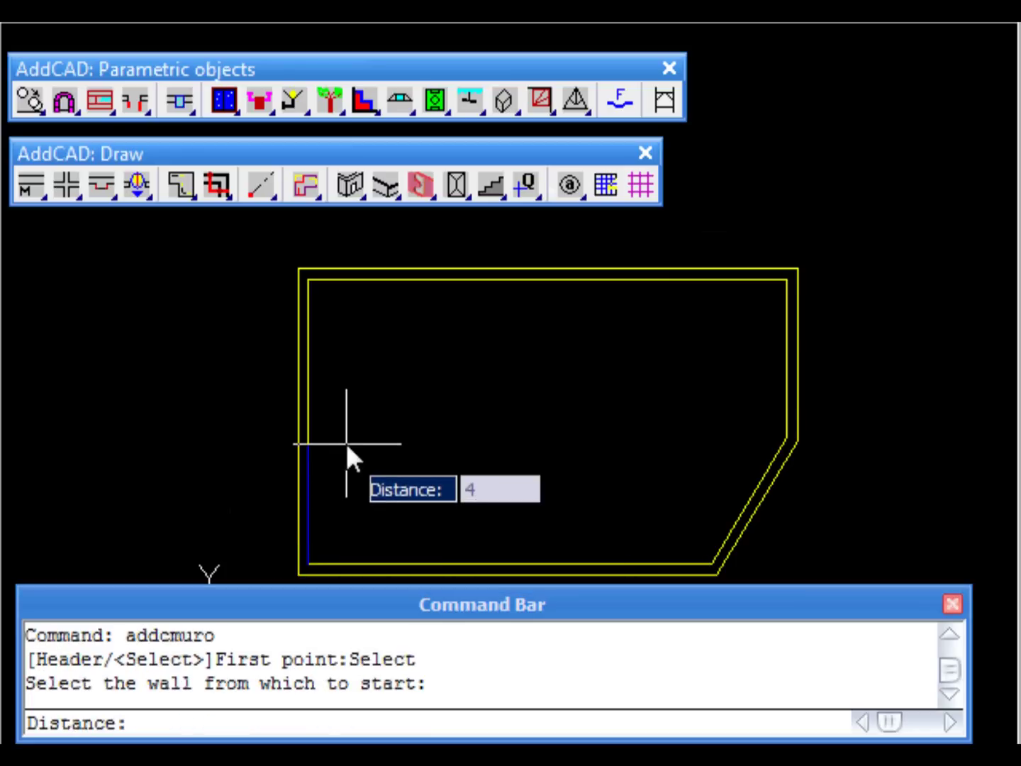
key(Return)
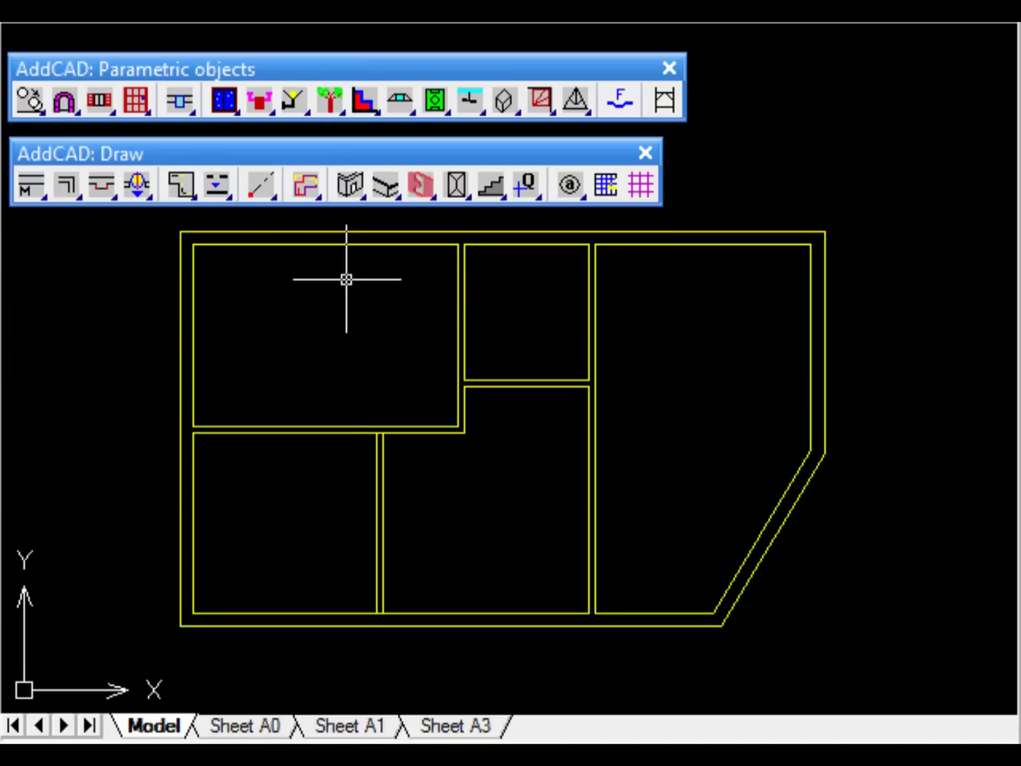
Choose the right-hinged double door from the main door types
click(137, 106)
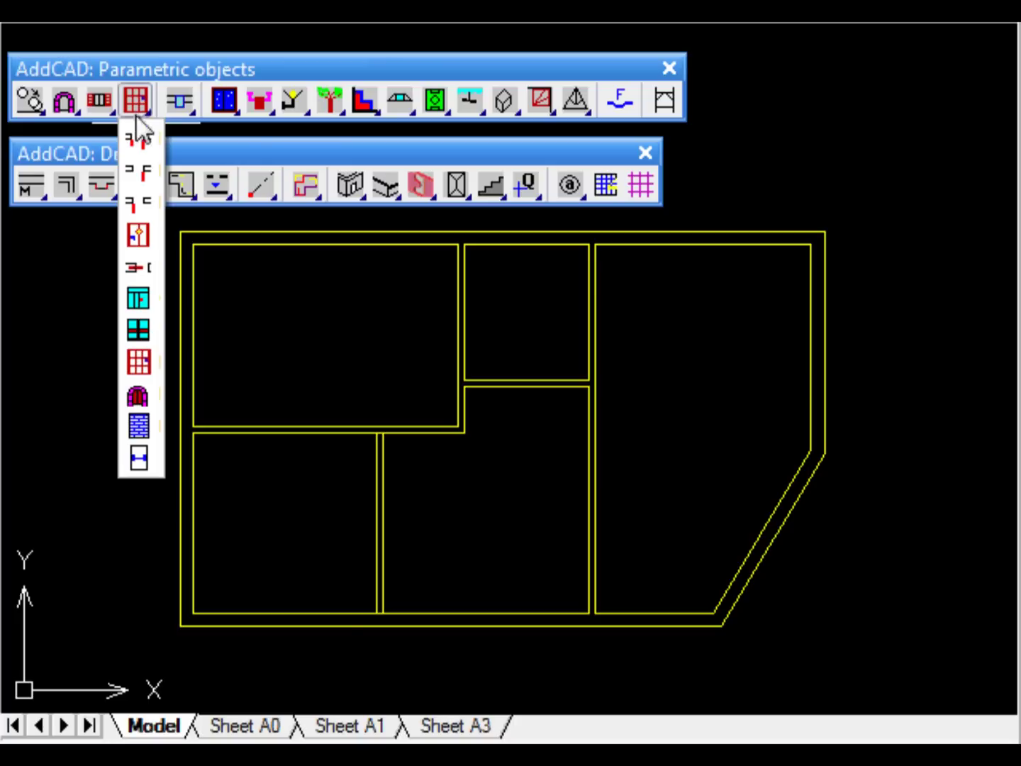
click(141, 362)
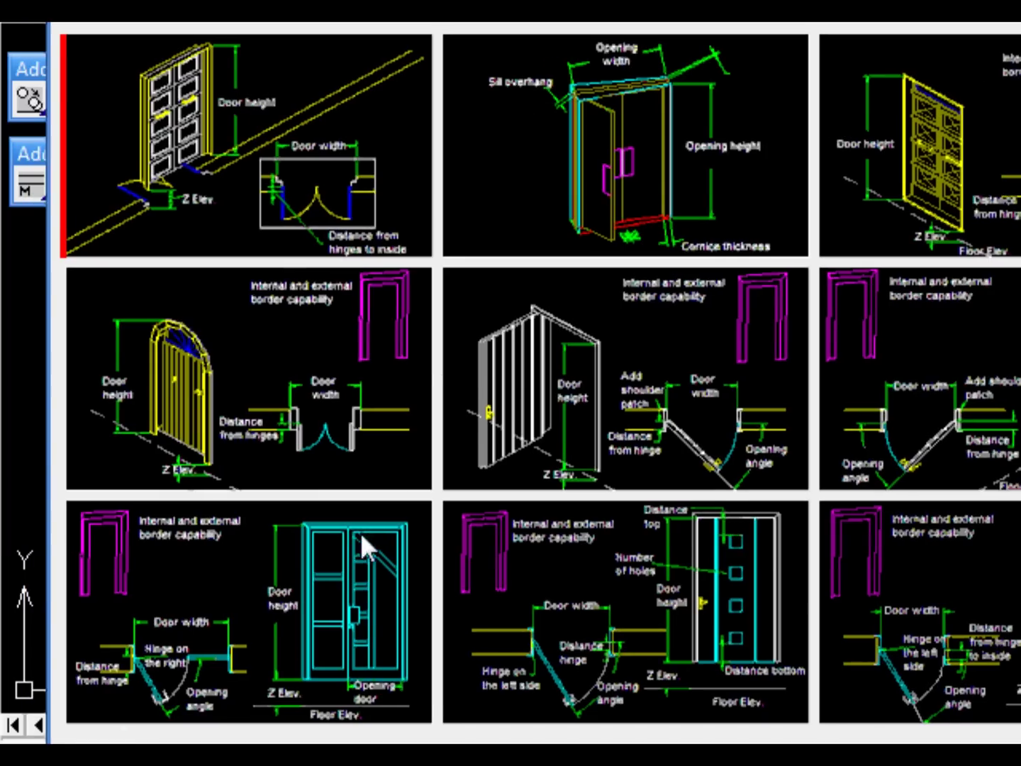
click(338, 602)
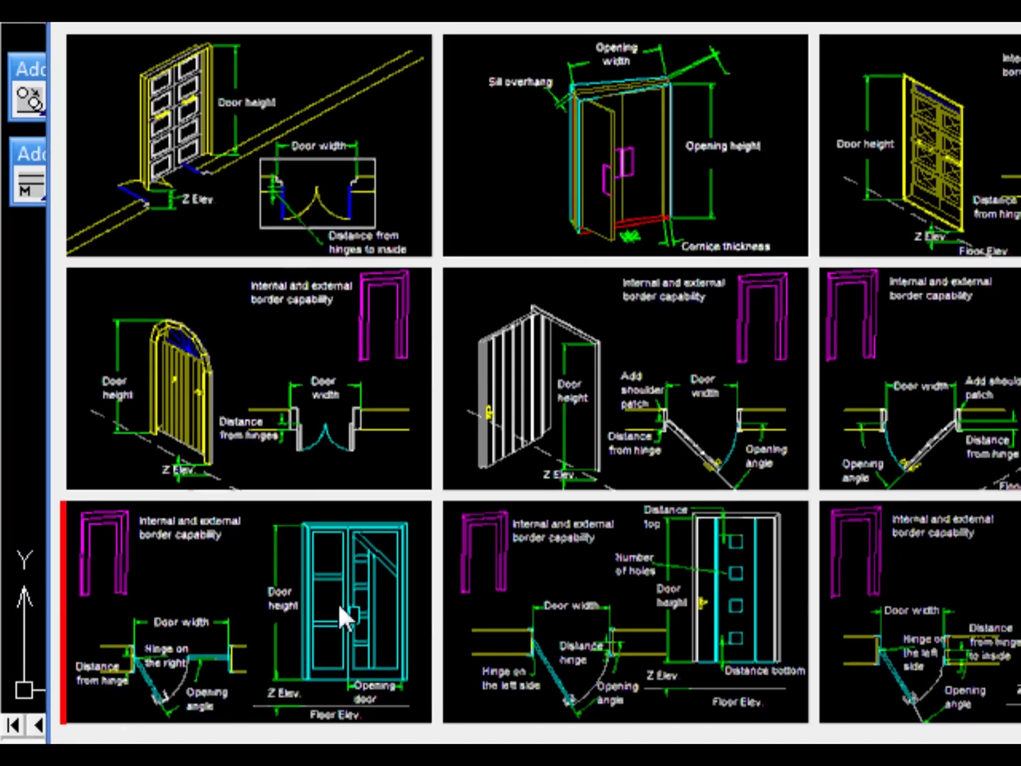
click(339, 605)
click(642, 603)
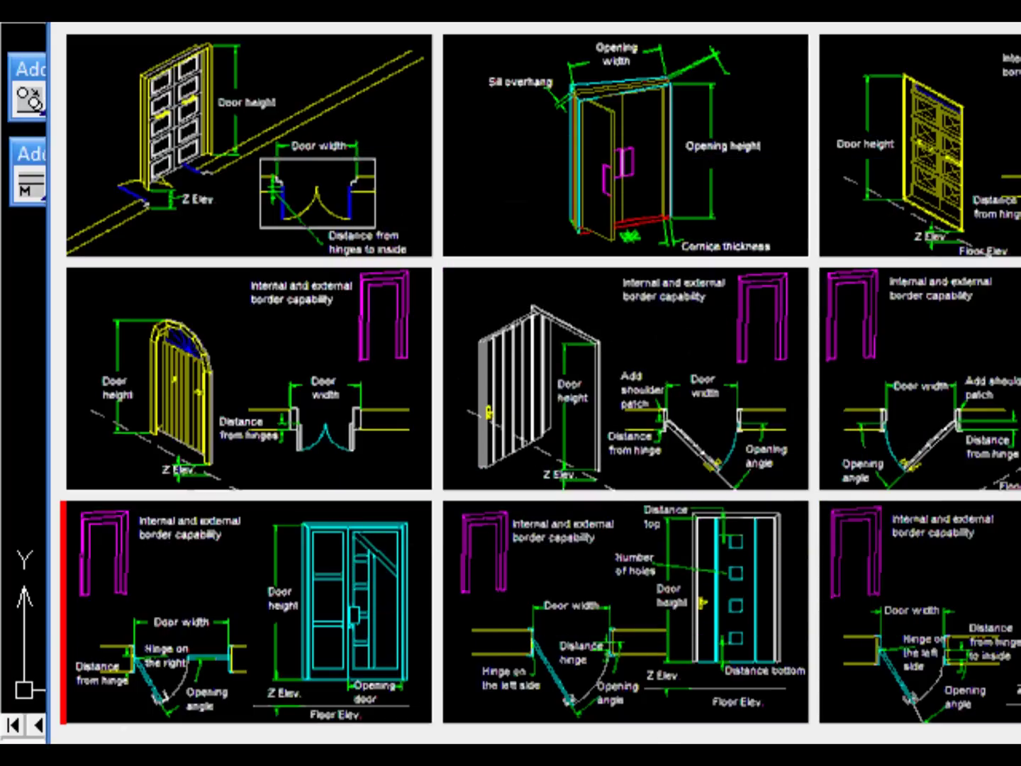
Set the door width to 1.4 and place the door in the diagonal wall
click(623, 704)
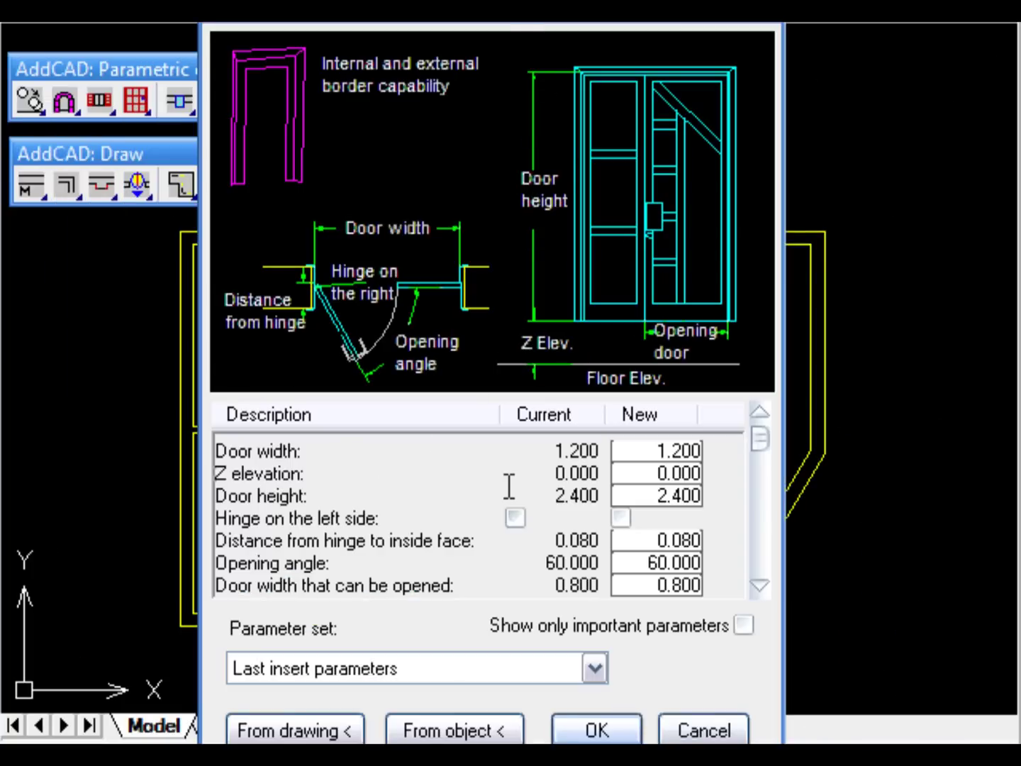
drag(678, 450, 725, 451)
text(4)
click(597, 730)
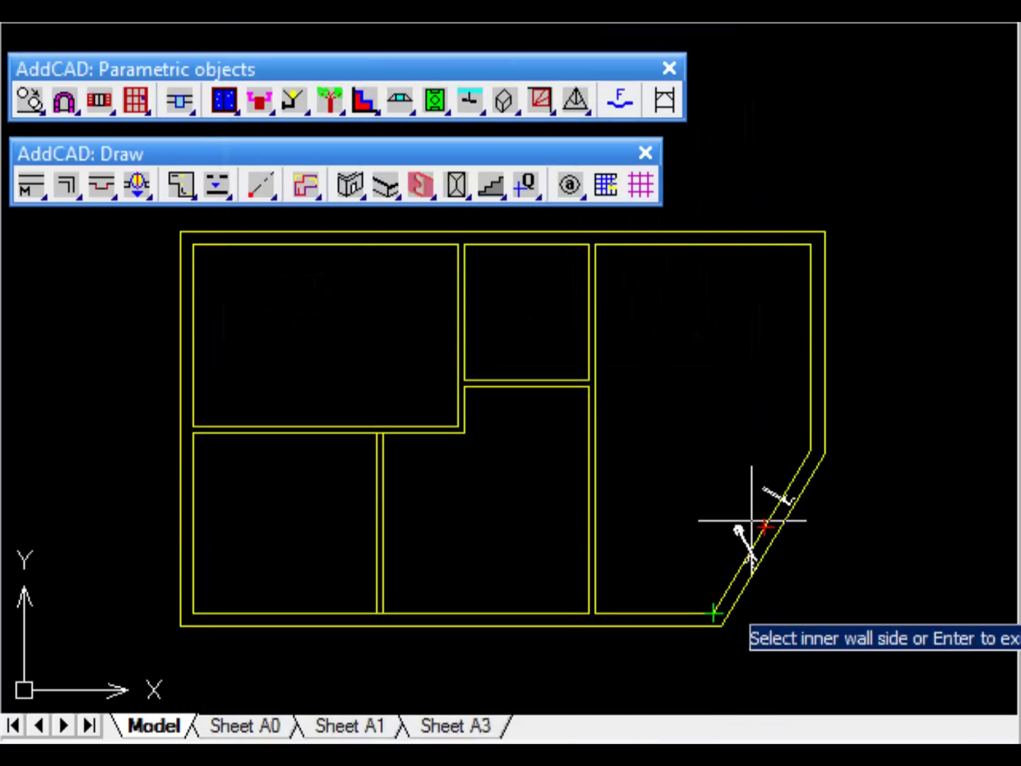
click(748, 525)
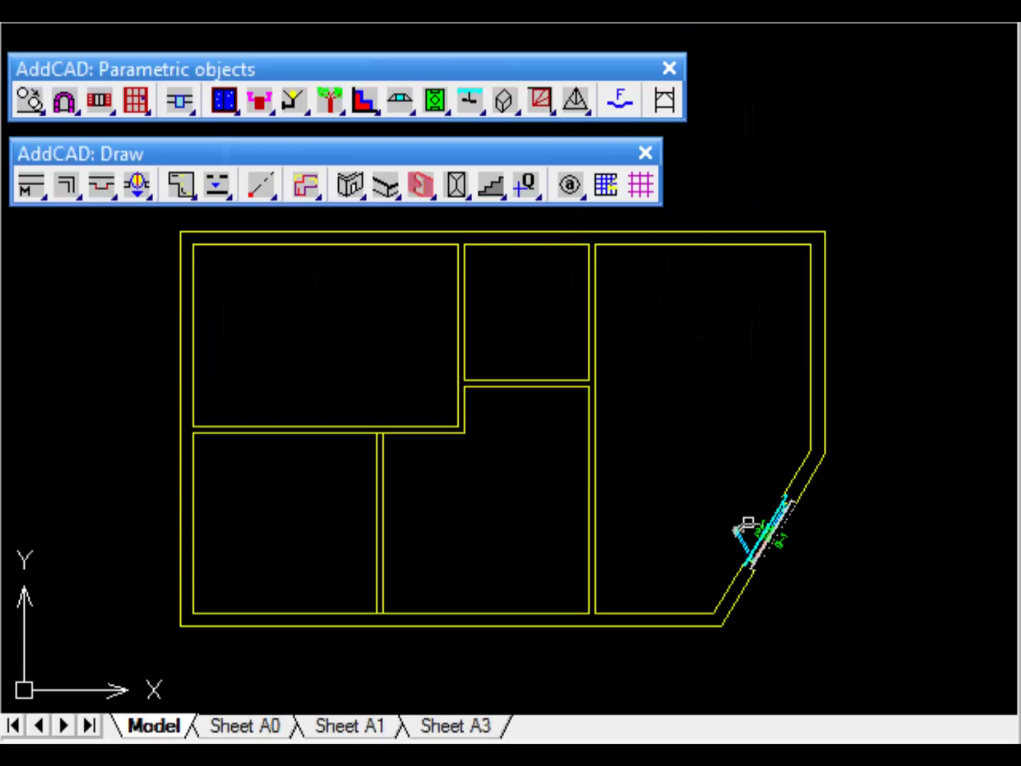
click(749, 527)
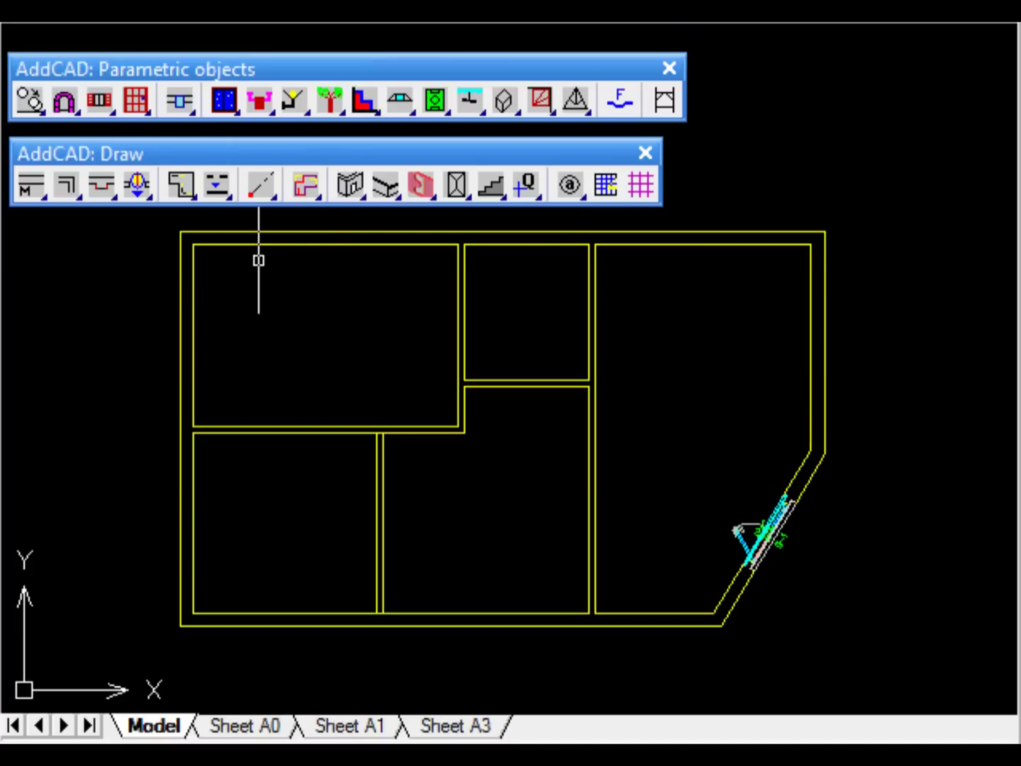
Insert the second asymmetrical window type (1.700 × 1.900) into the right room's top wall
click(99, 100)
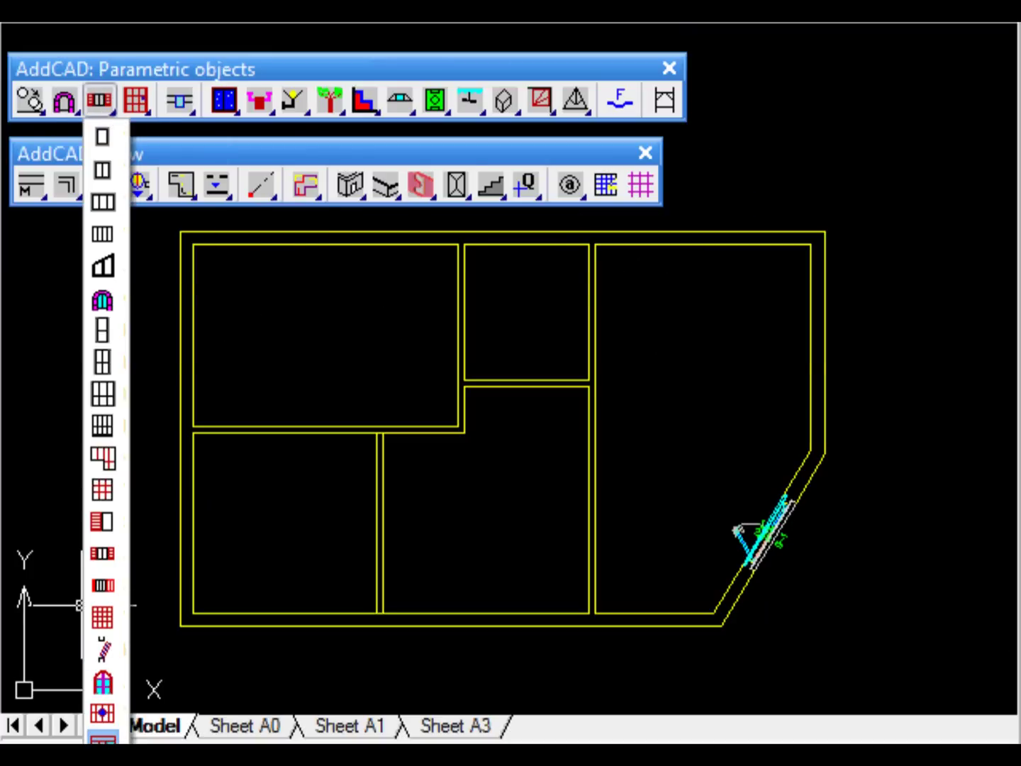
click(103, 739)
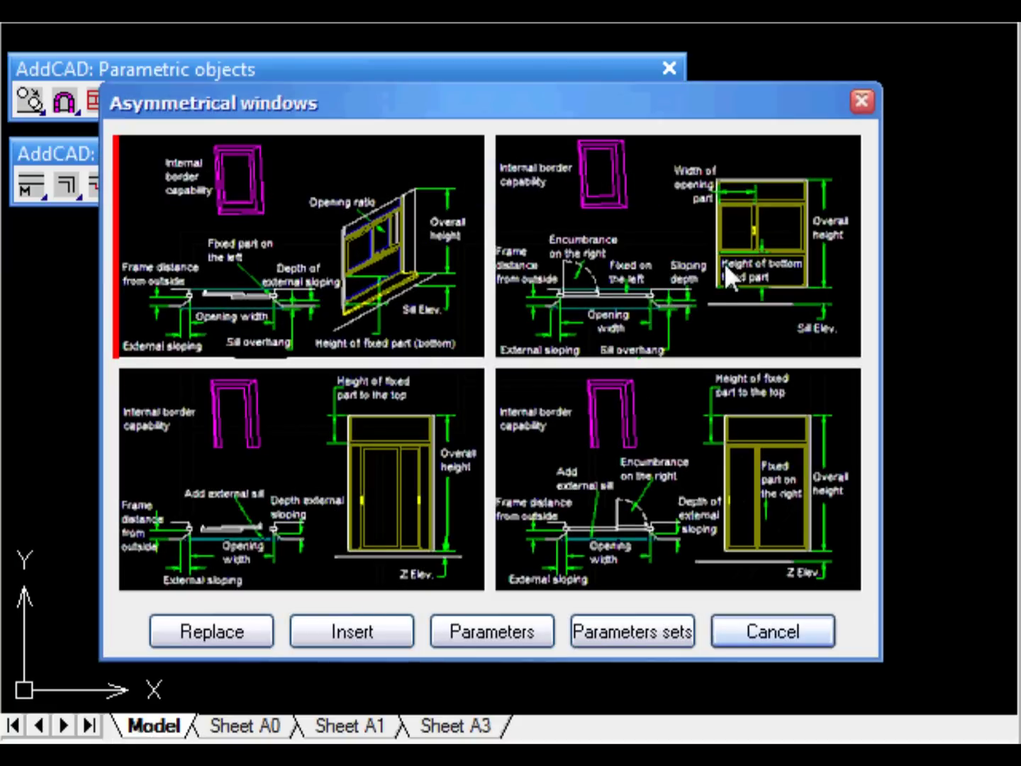
click(724, 260)
double_click(712, 260)
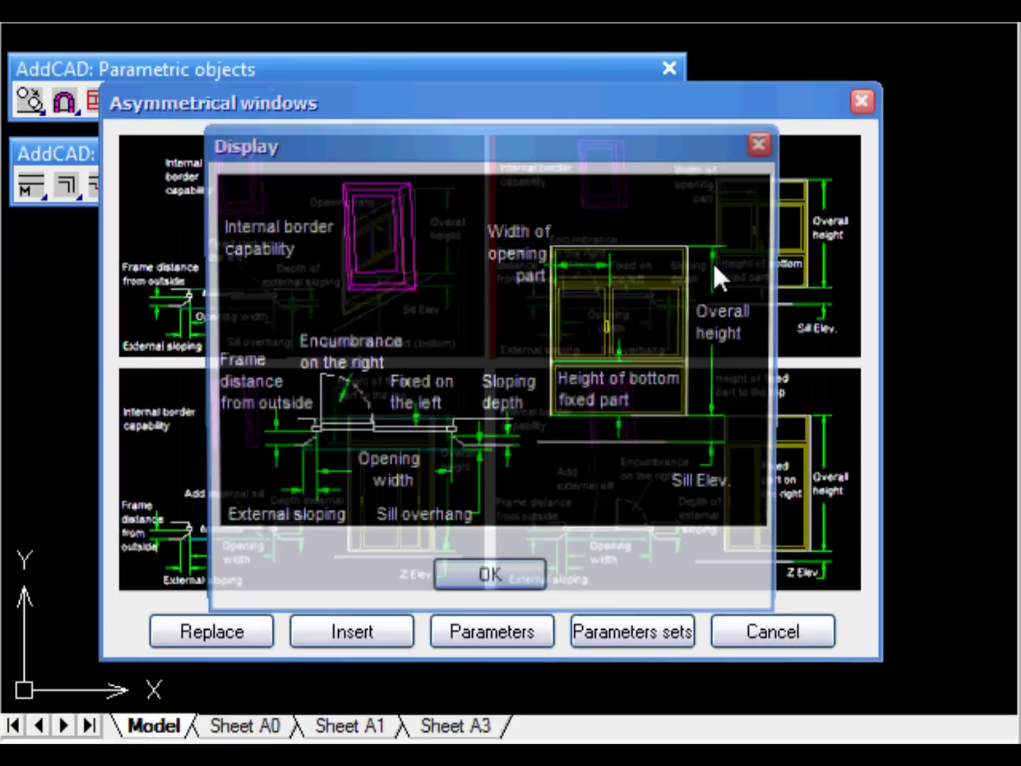
click(501, 585)
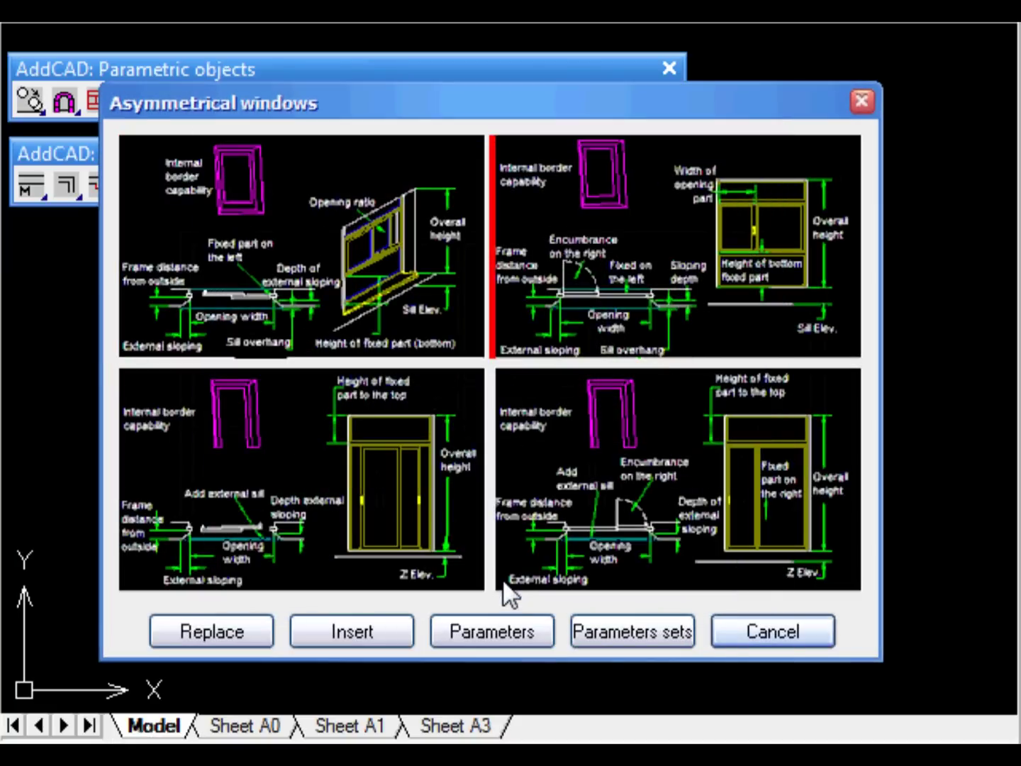
click(493, 633)
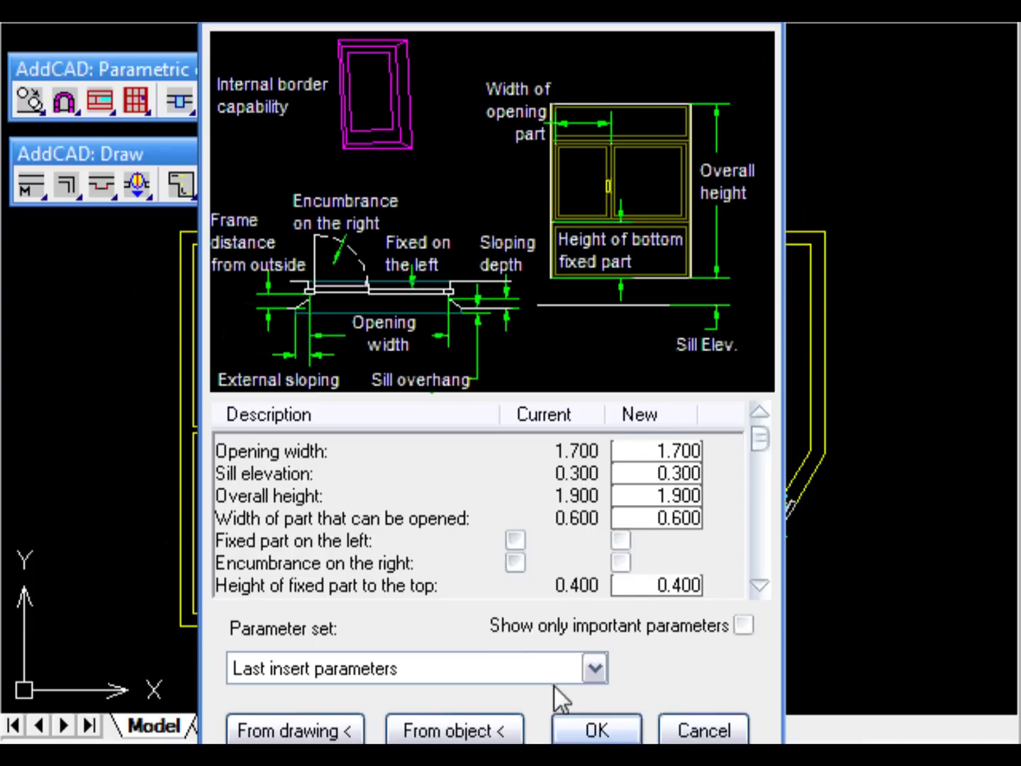
click(587, 725)
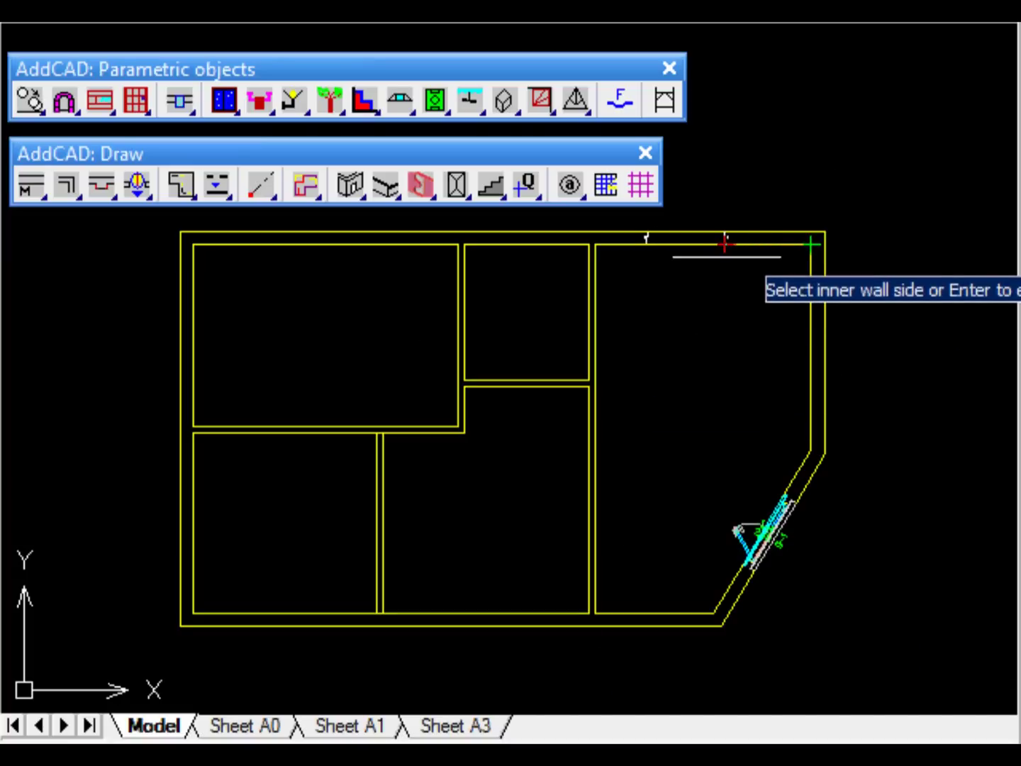
click(752, 244)
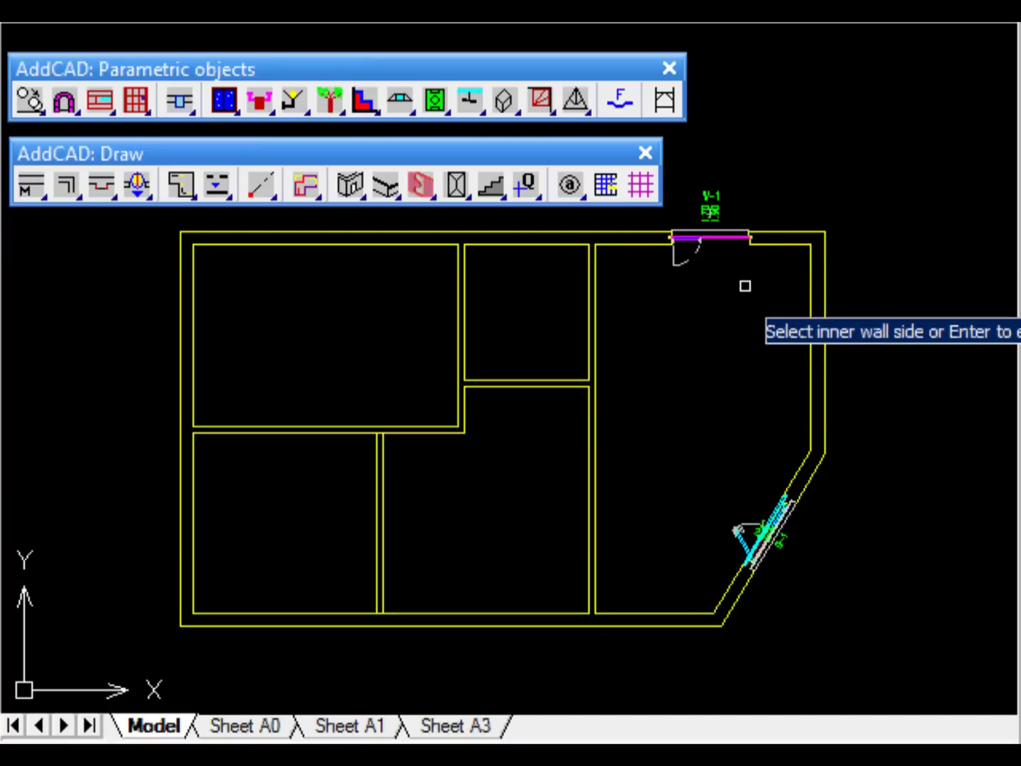
Finish the previous window and pick the second Shutter 2 glass window variant
click(745, 286)
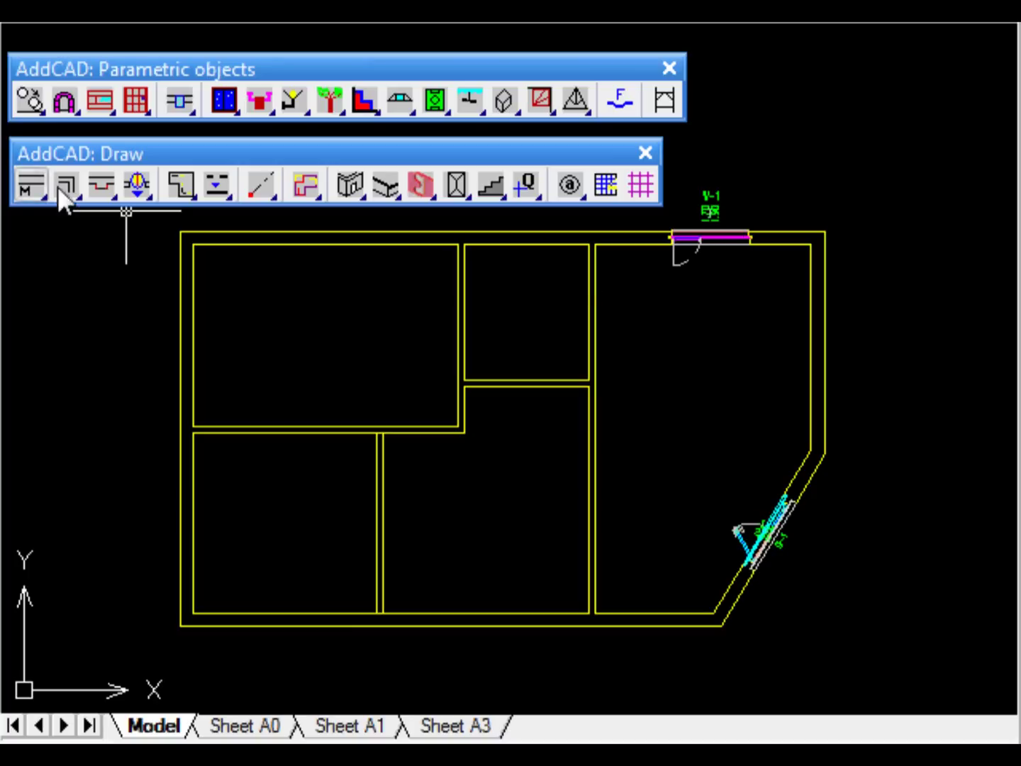
drag(95, 99, 103, 565)
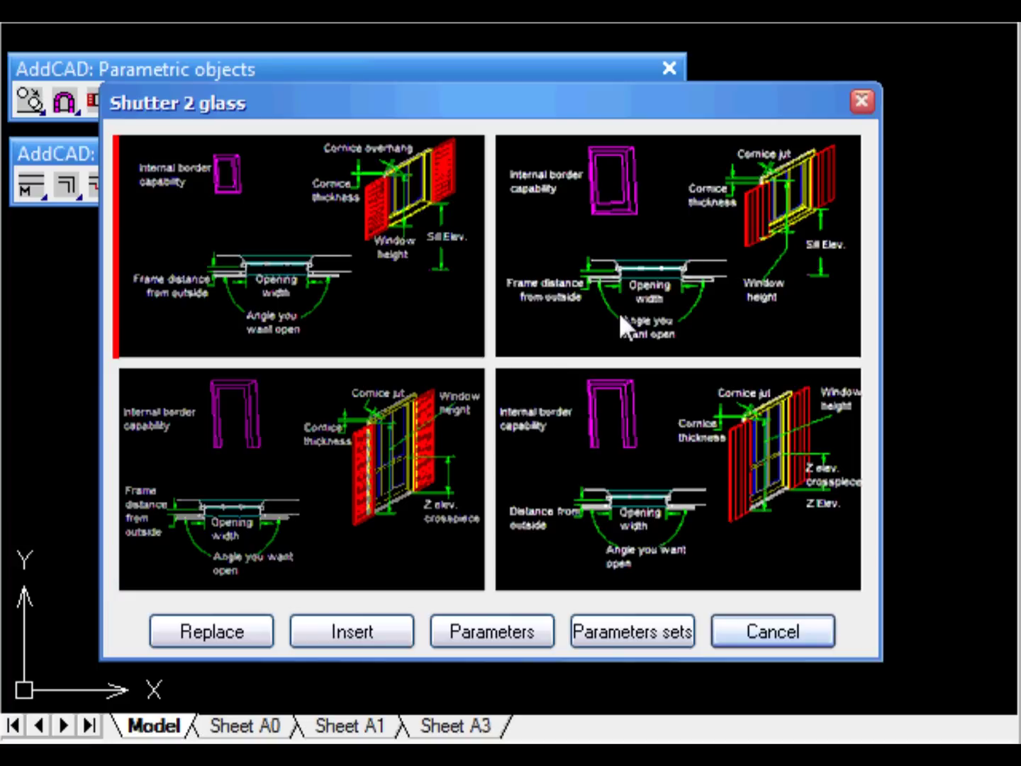
click(642, 305)
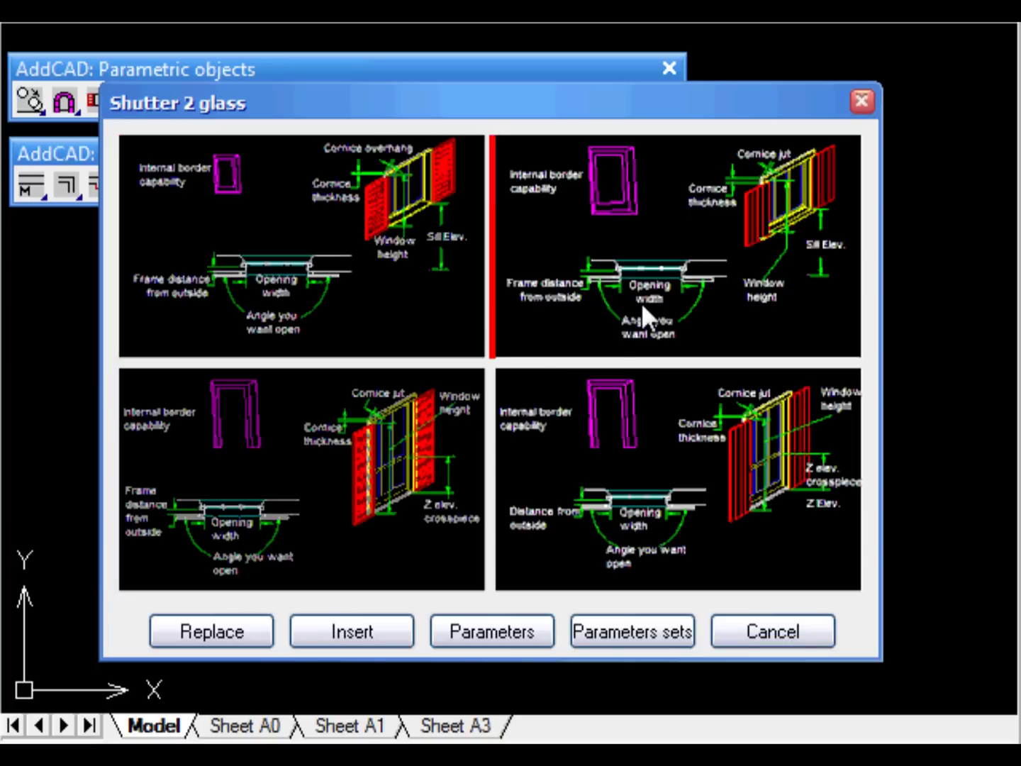
click(381, 629)
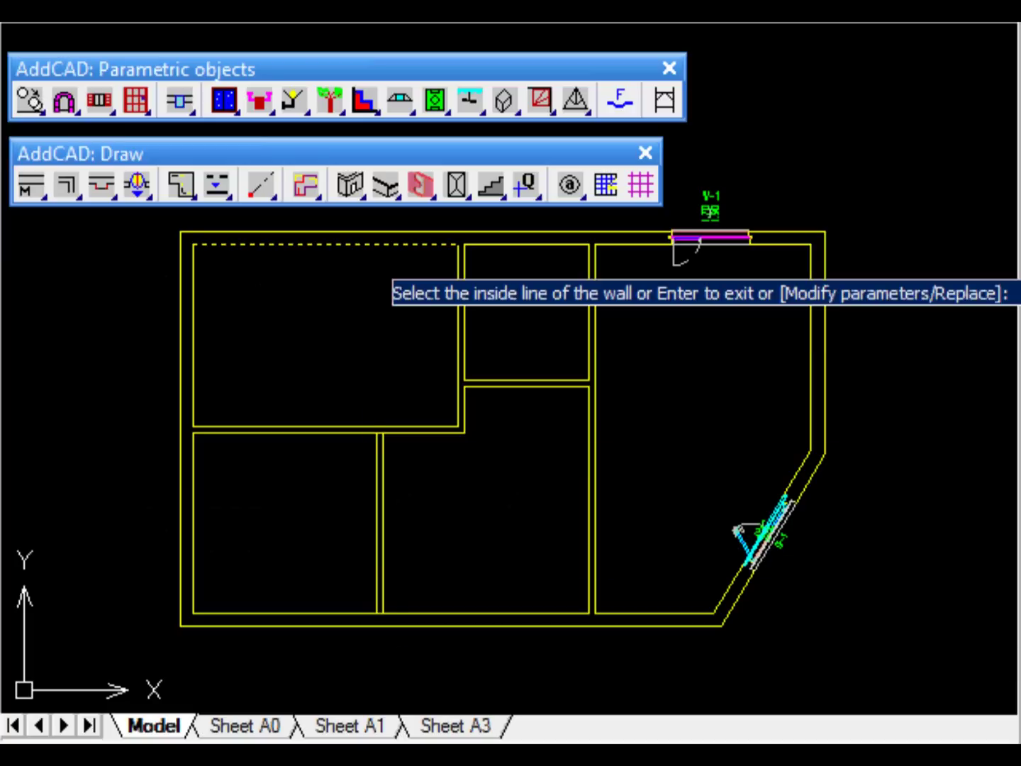
Set the opening width to 1.3 and place shuttered windows in the upper-left and lower-left rooms
right_click(382, 271)
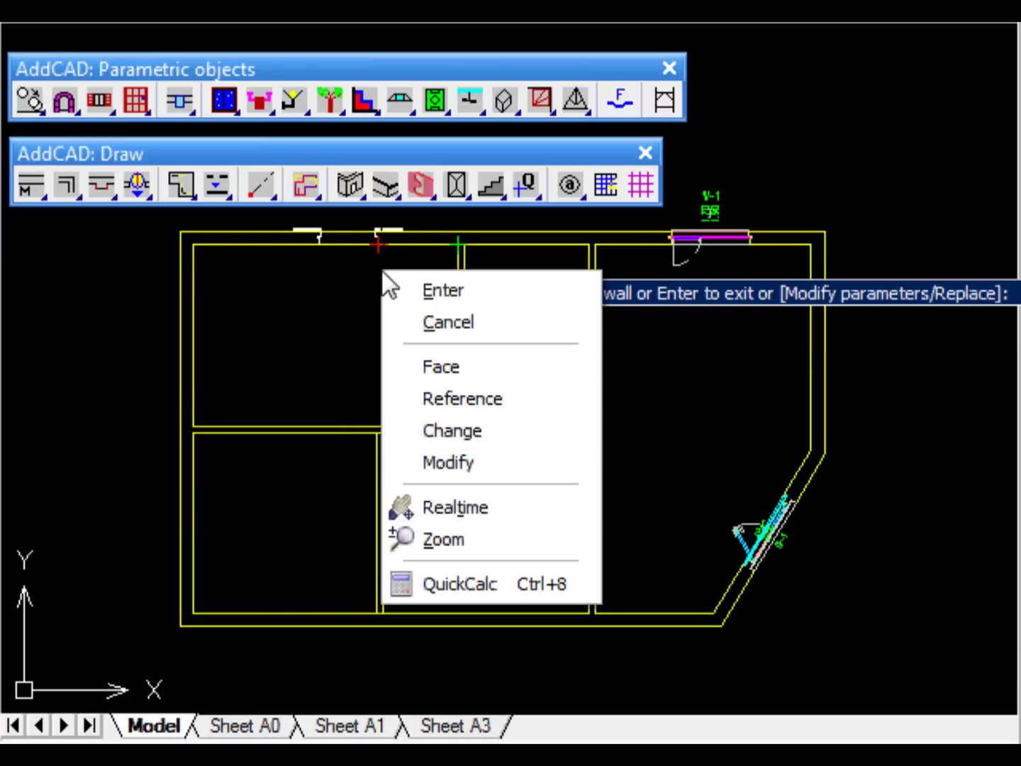
click(437, 455)
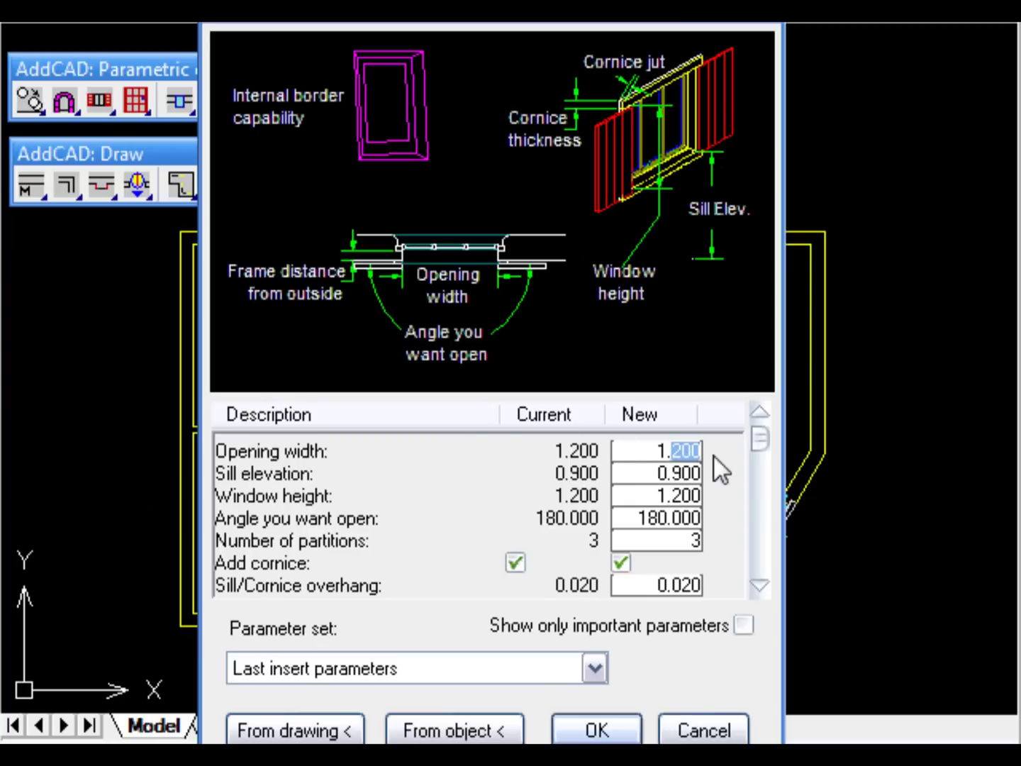
text(3)
key(Return)
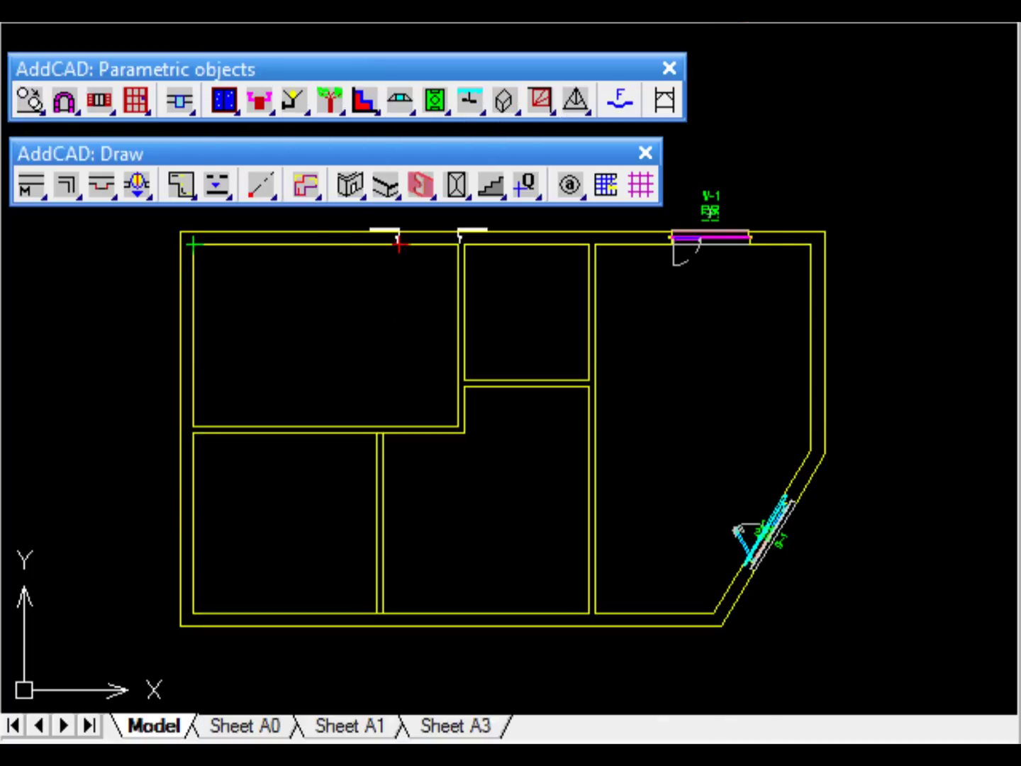
click(330, 244)
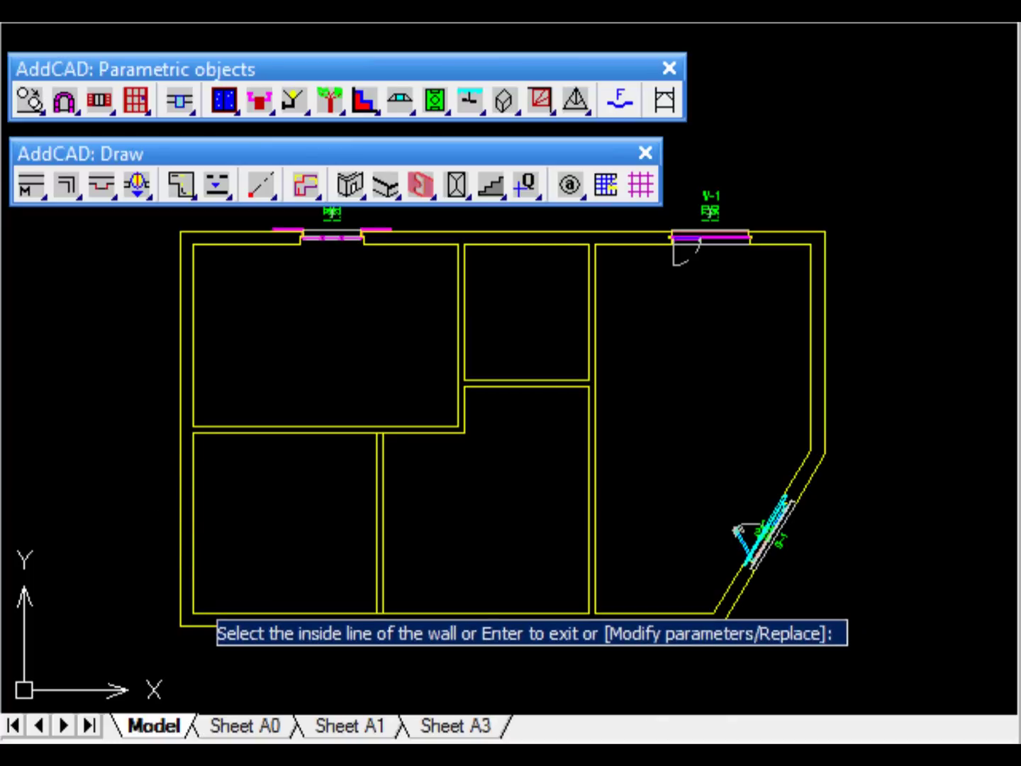
right_click(279, 537)
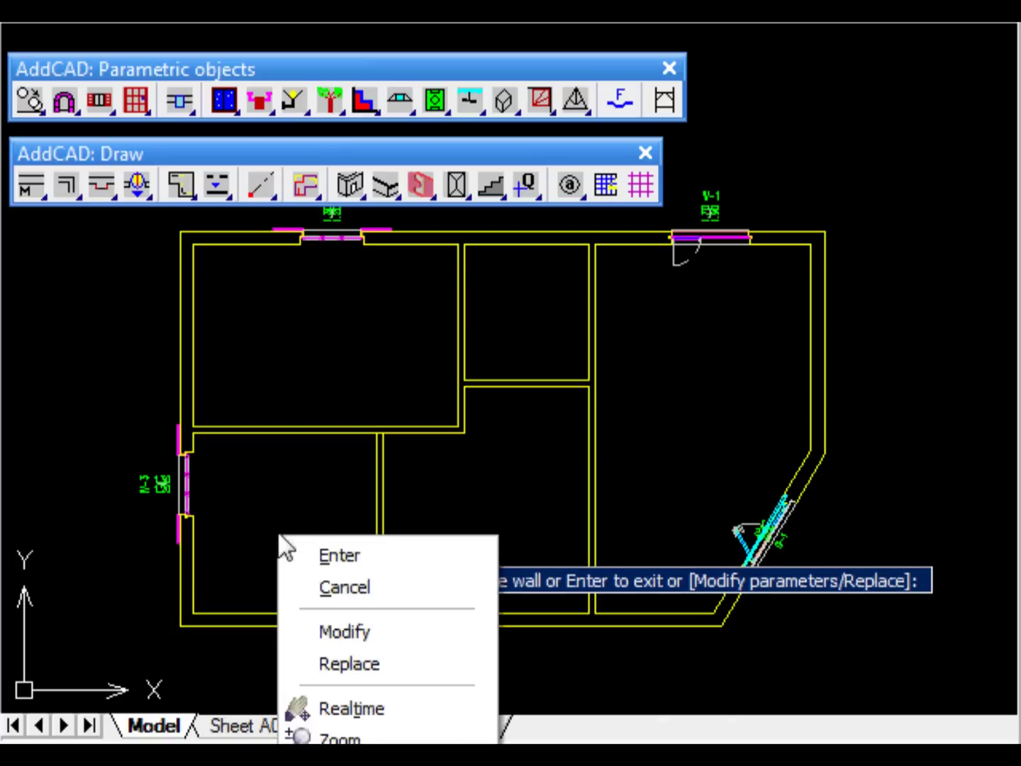
click(348, 556)
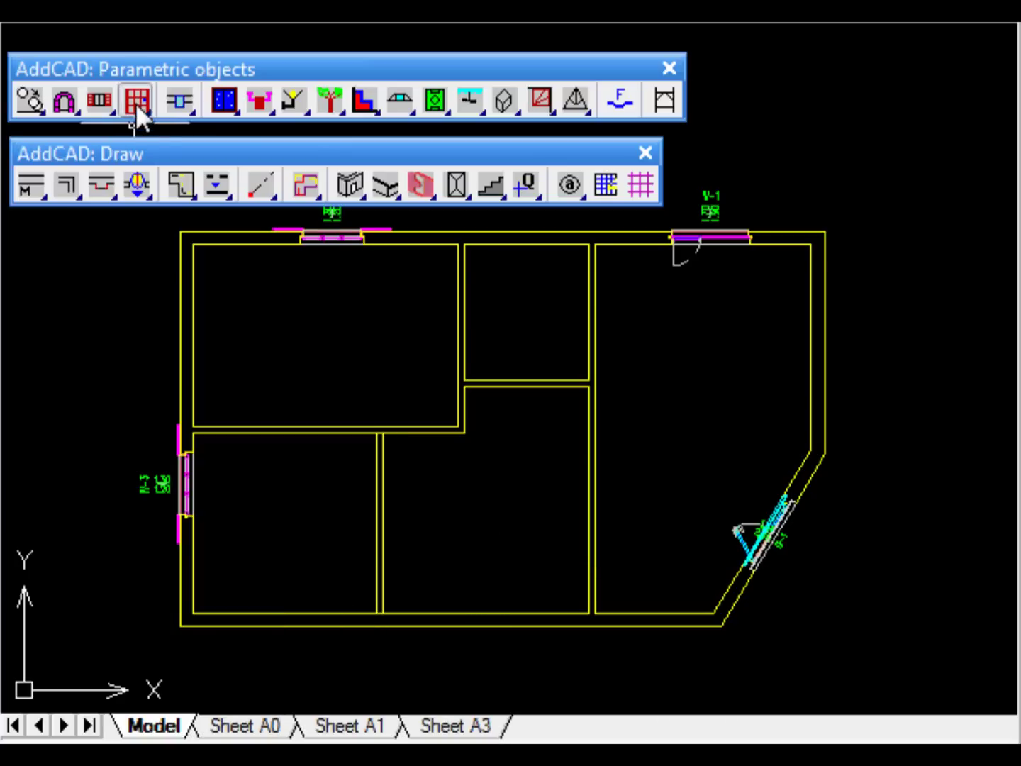
Choose the plain single door and accept its default parameters
drag(136, 105, 138, 177)
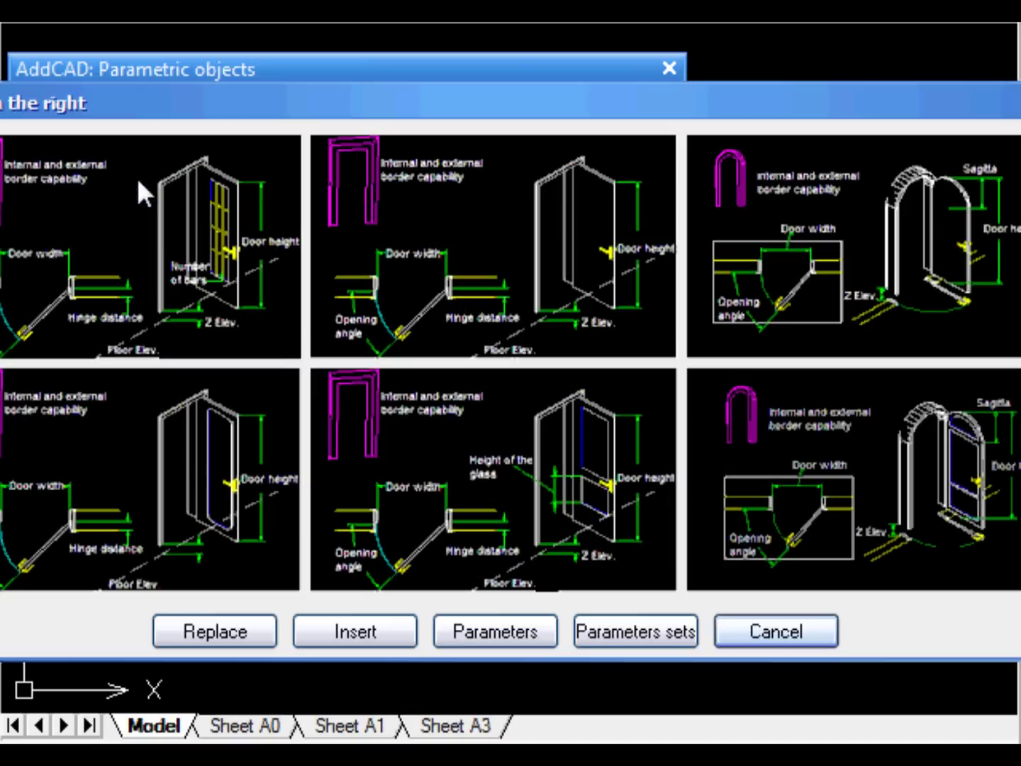
click(457, 290)
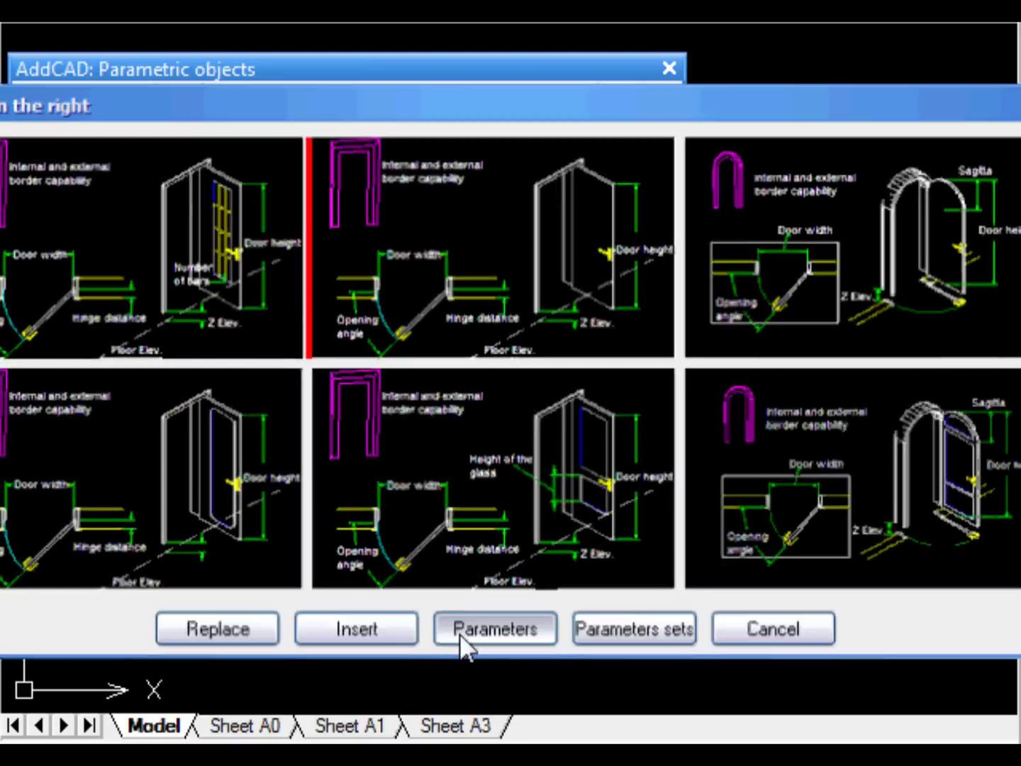
click(468, 639)
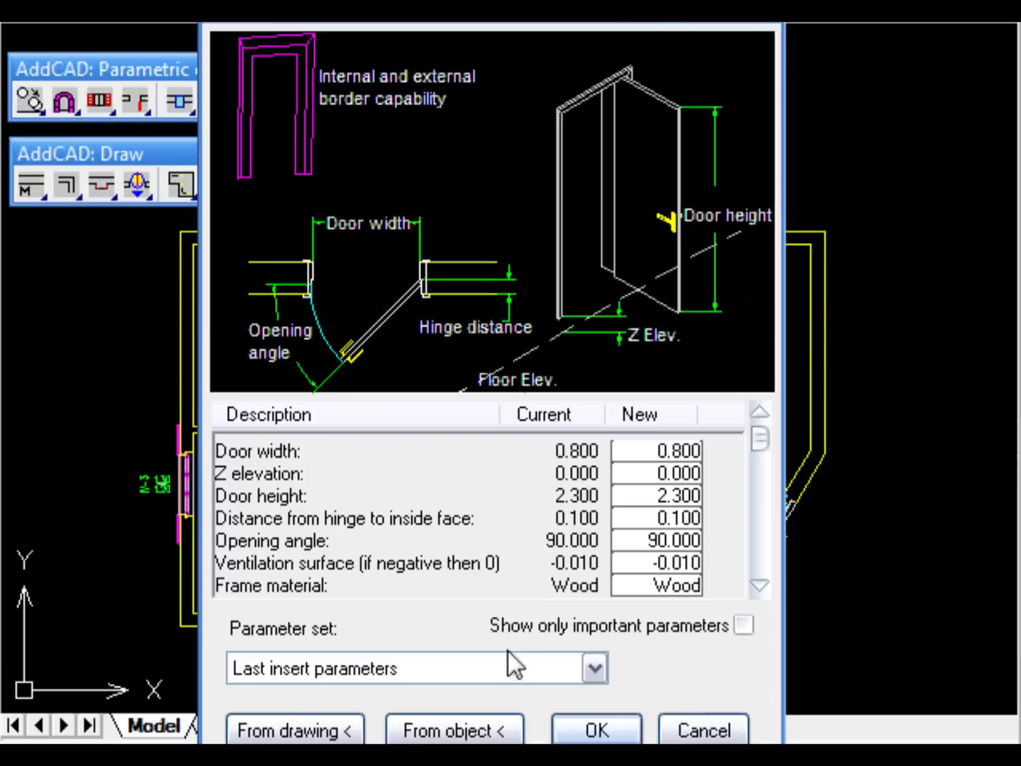
click(612, 731)
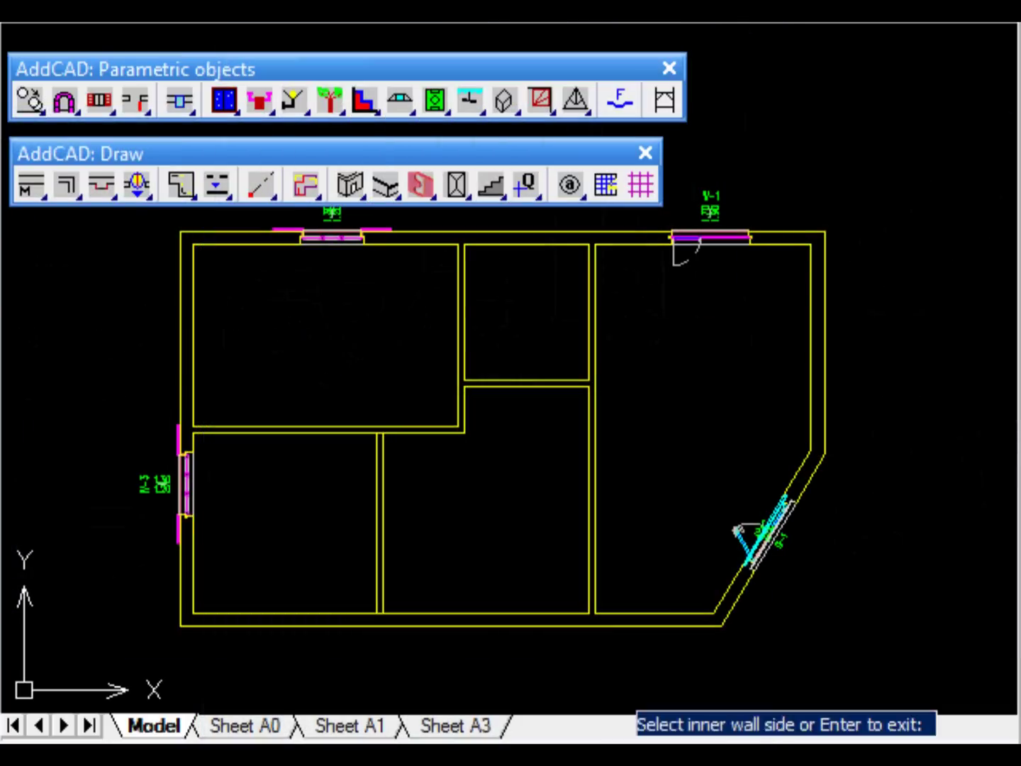
Place single doors in the two lower interior walls between the bottom rooms
click(588, 587)
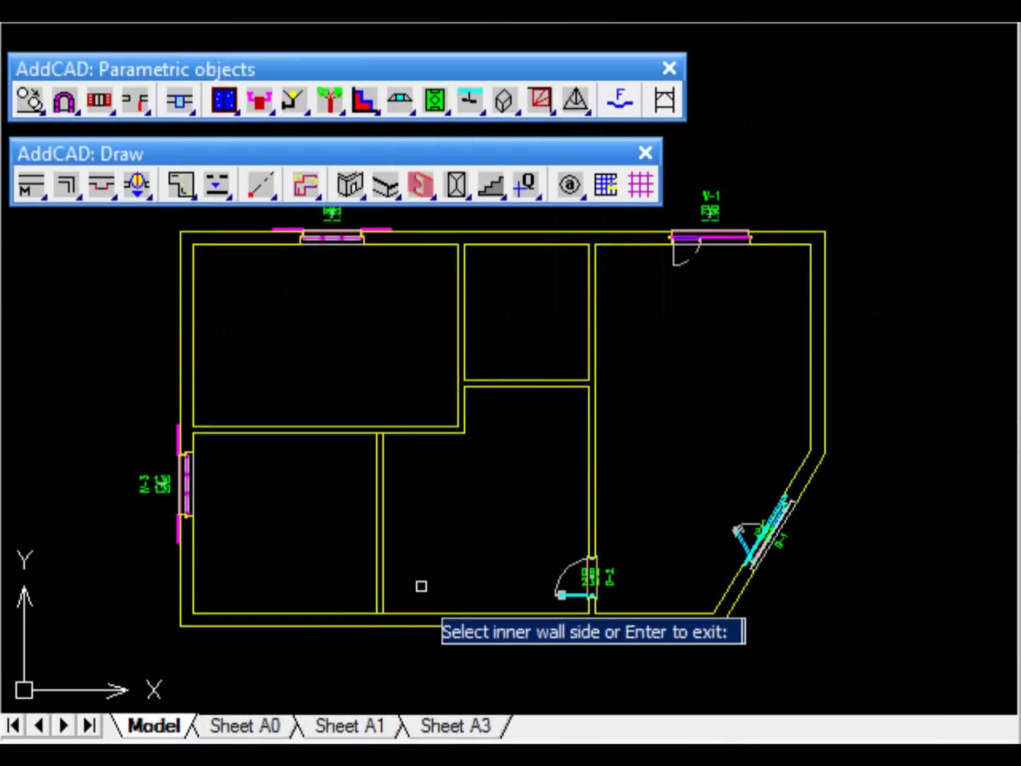
click(374, 590)
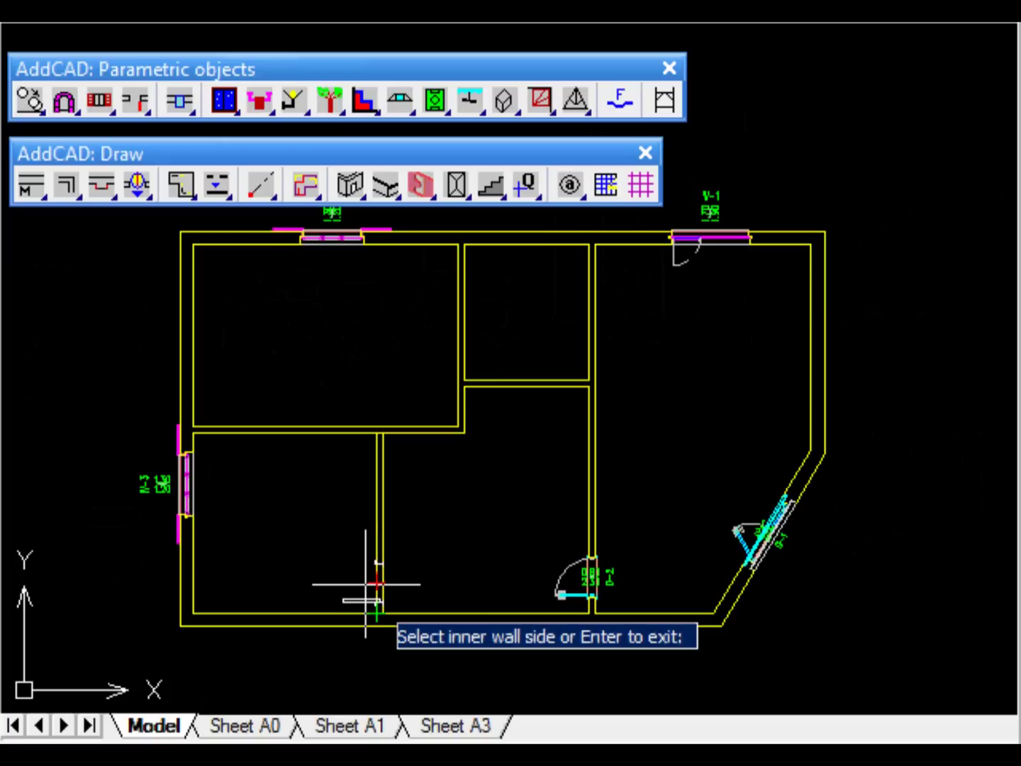
click(366, 585)
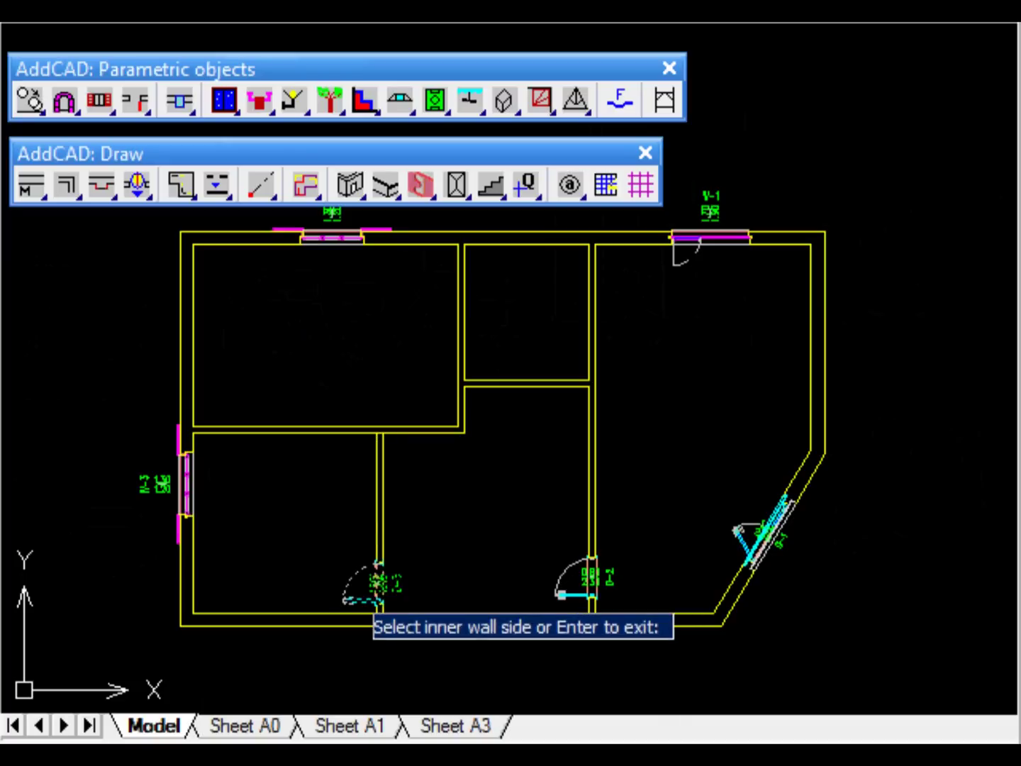
click(304, 565)
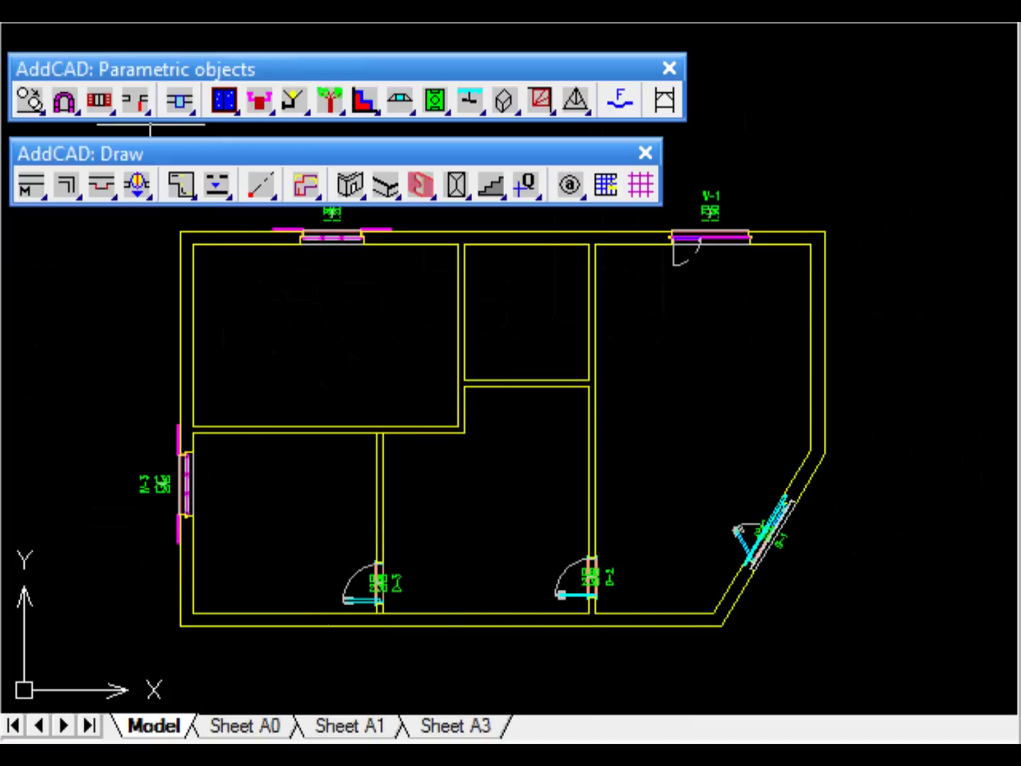
drag(135, 104, 139, 177)
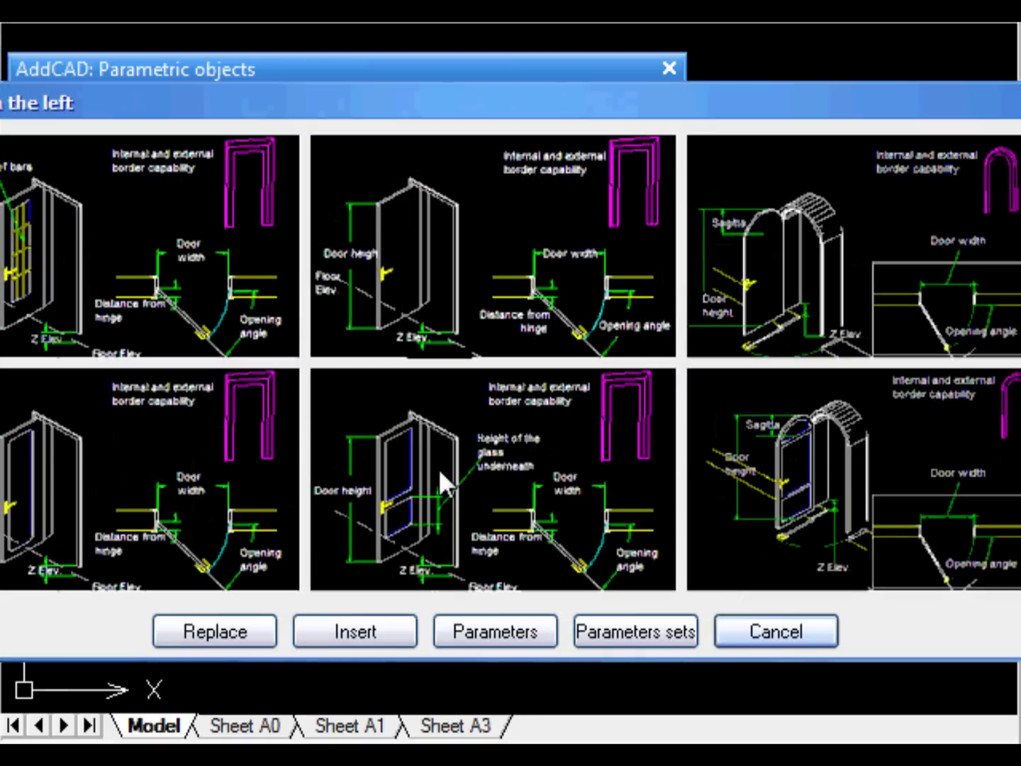
Insert glazed doors into the horizontal walls below the upper-left and small upper rooms
click(438, 474)
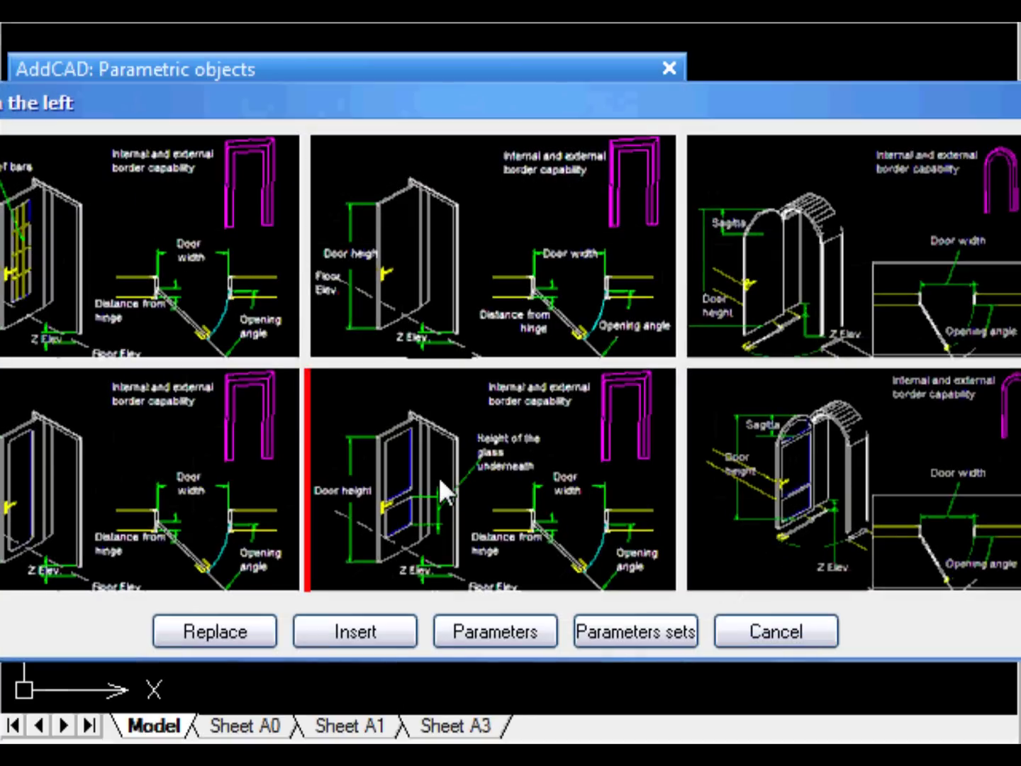
click(365, 630)
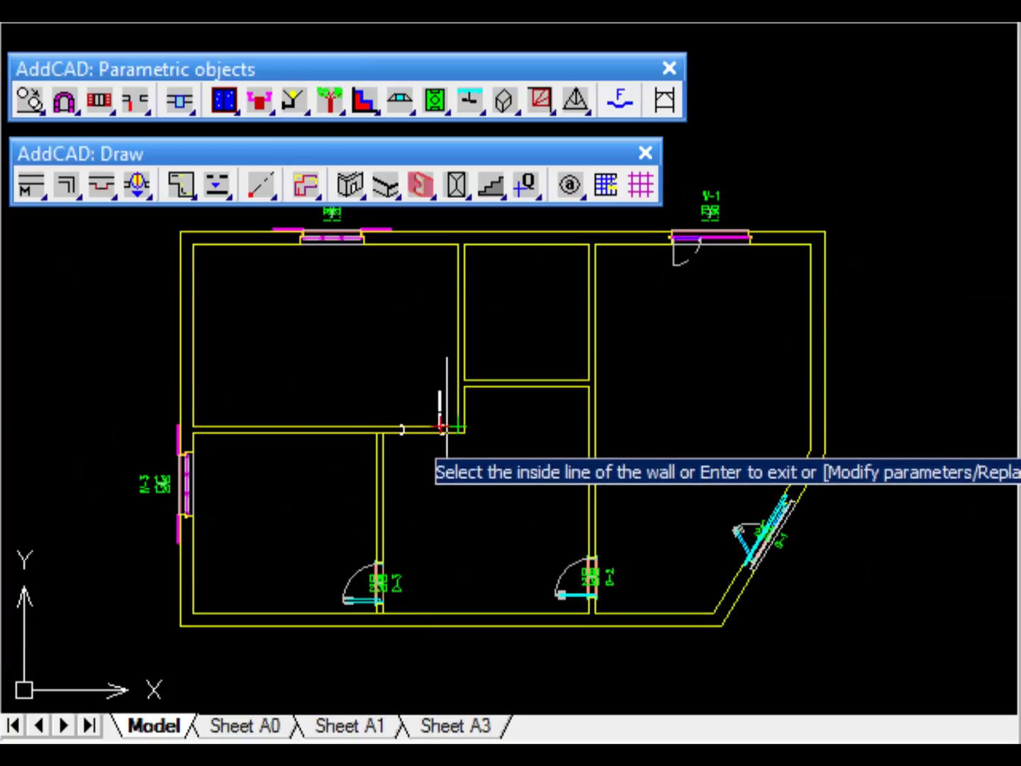
click(439, 425)
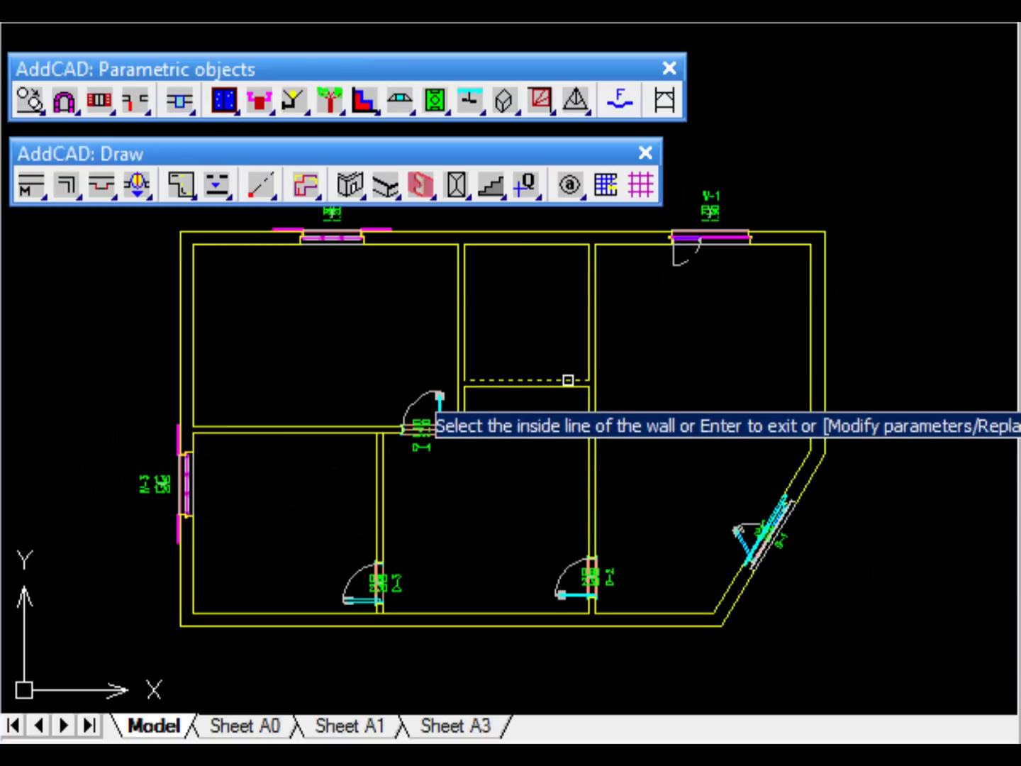
click(577, 370)
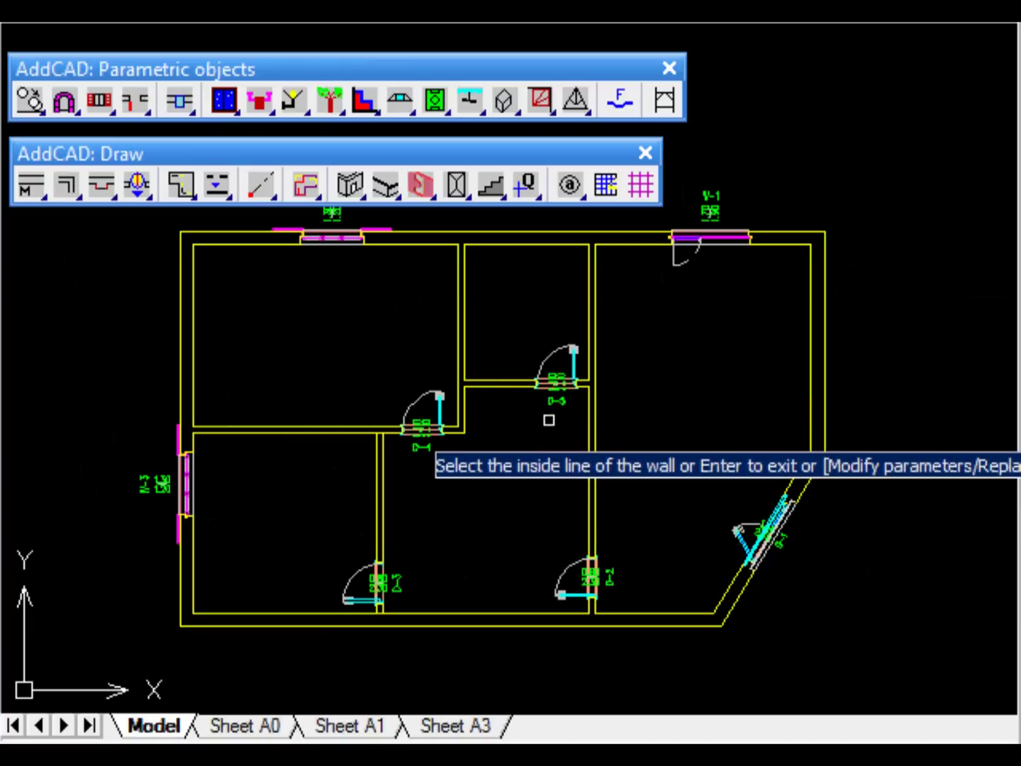
right_click(550, 423)
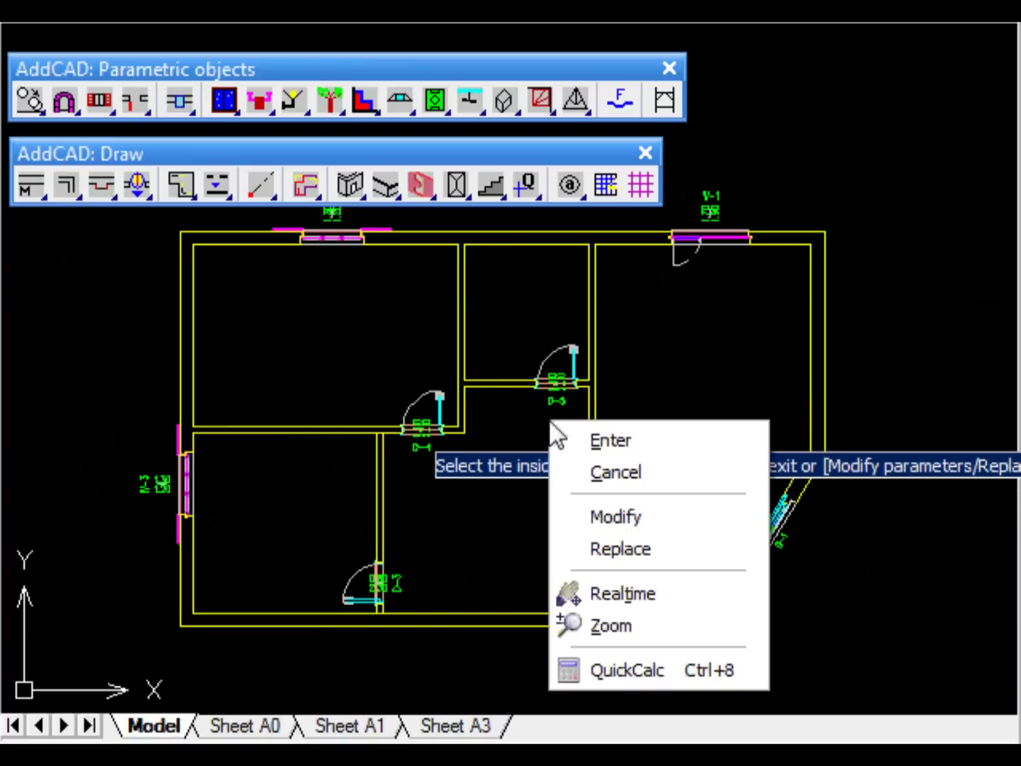
click(595, 442)
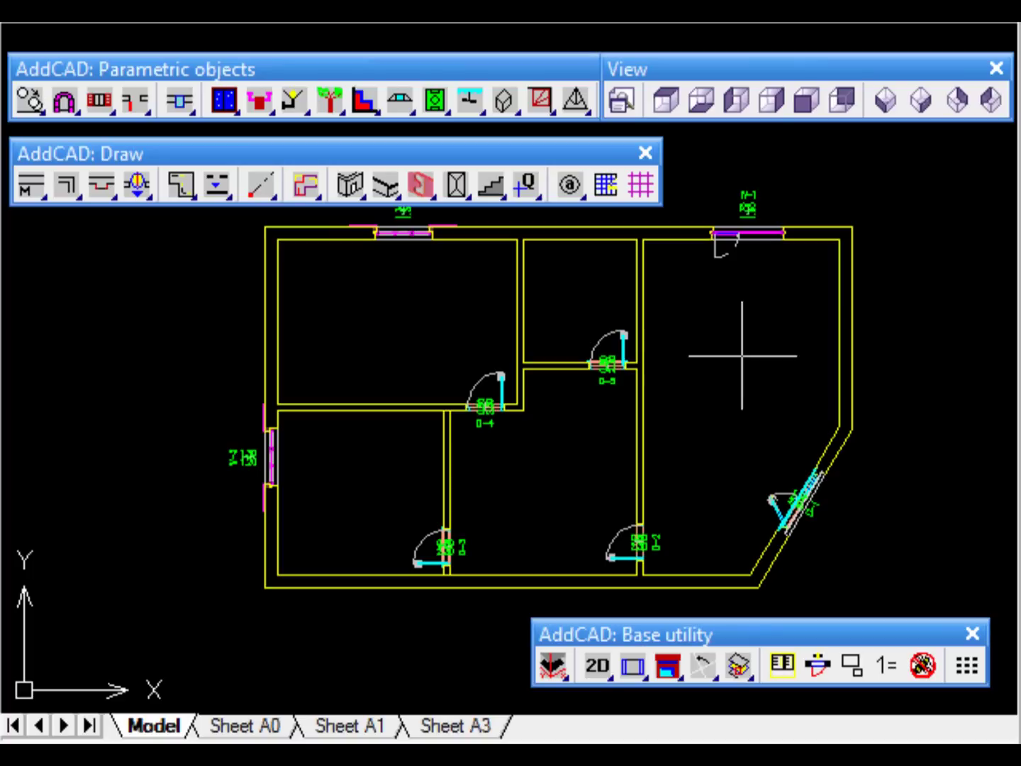
Show the plan in isometric view with doors and windows as 2D plan symbols
click(884, 101)
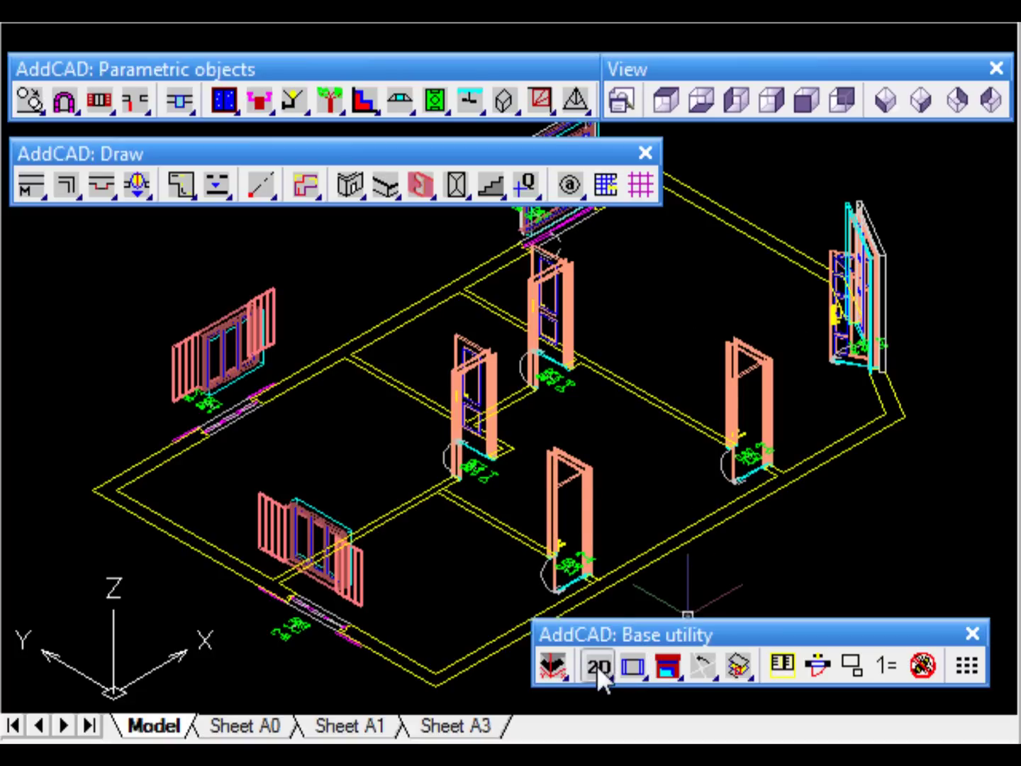
drag(597, 665, 602, 348)
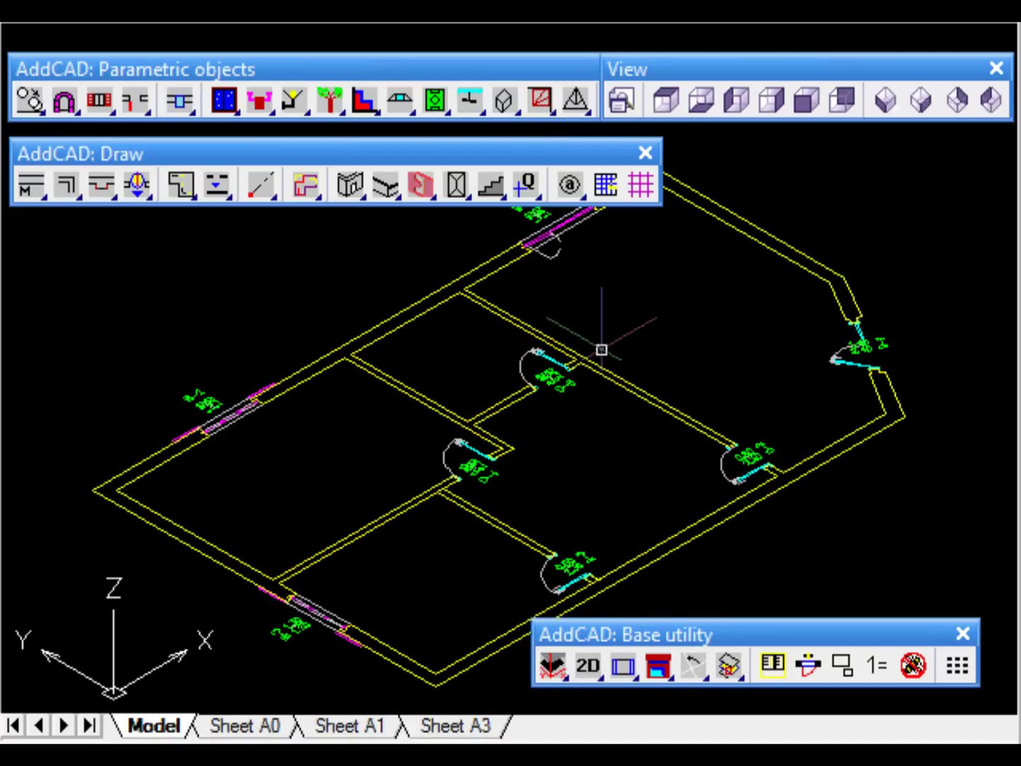
Select the ground floor with 2.800 height in AddCAD's Floors and Views generation options
click(773, 663)
click(256, 88)
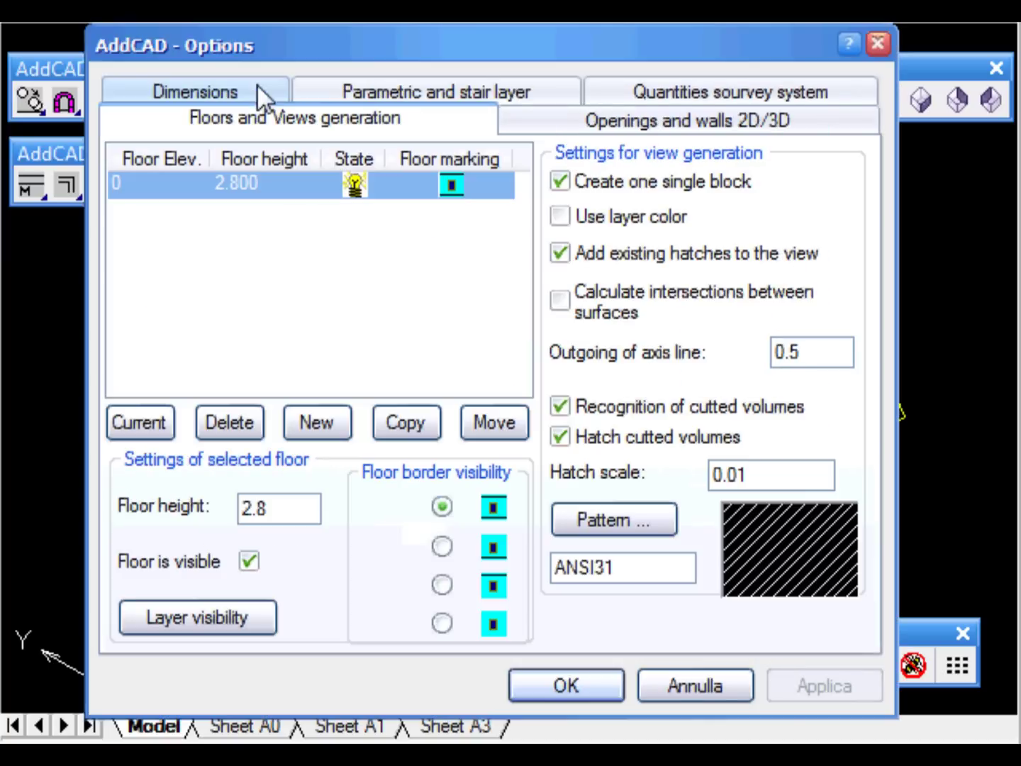
click(254, 185)
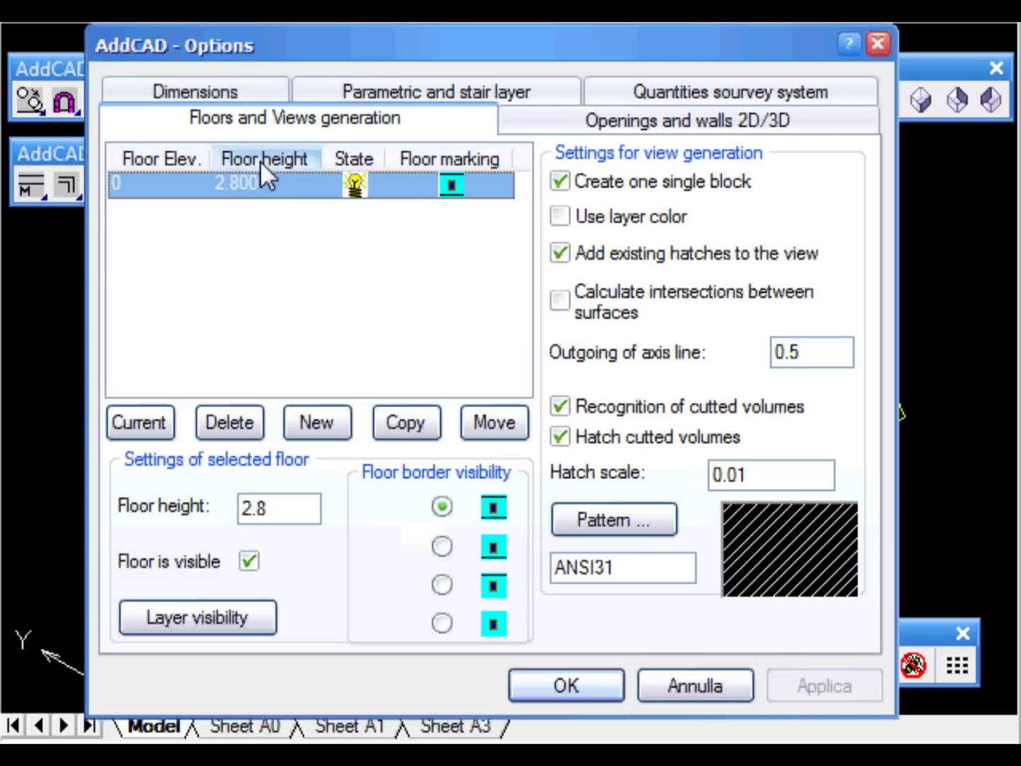
click(586, 686)
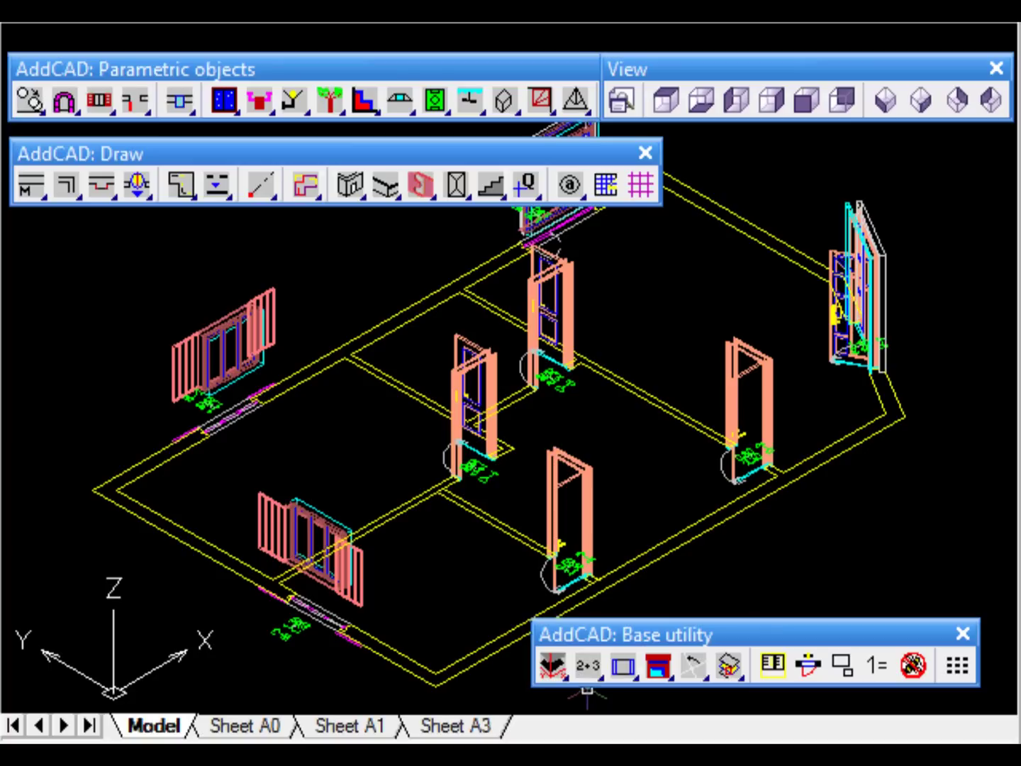
Generate 3D walls and set doors and windows to display only in 3D
click(354, 194)
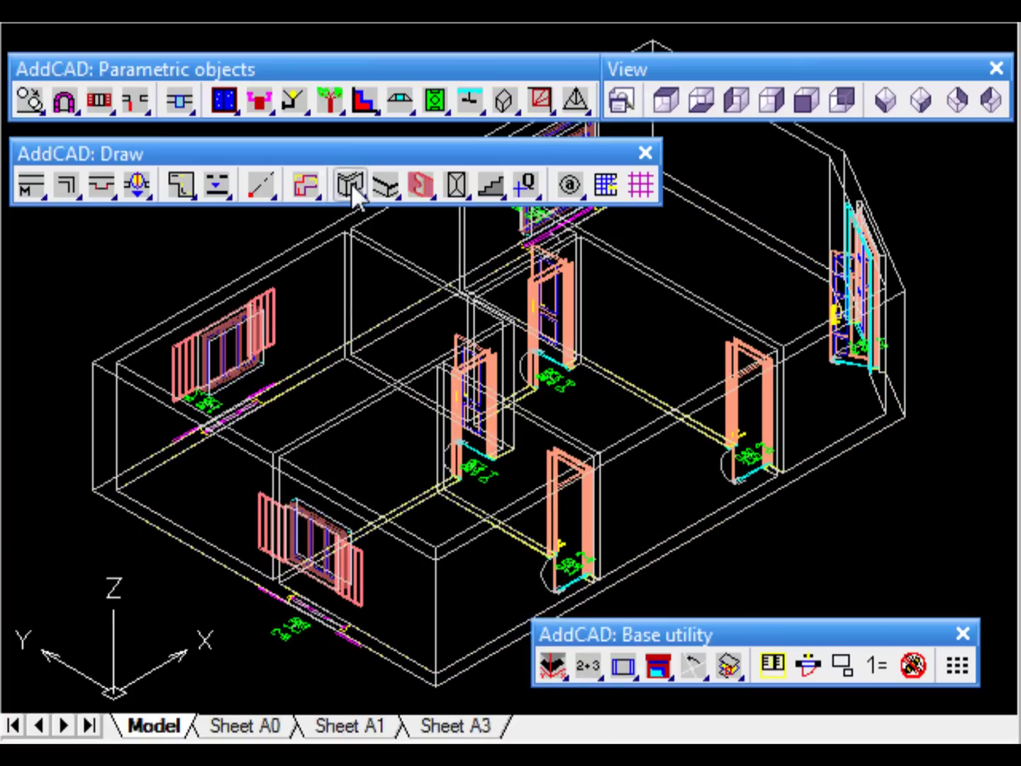
drag(588, 666, 597, 378)
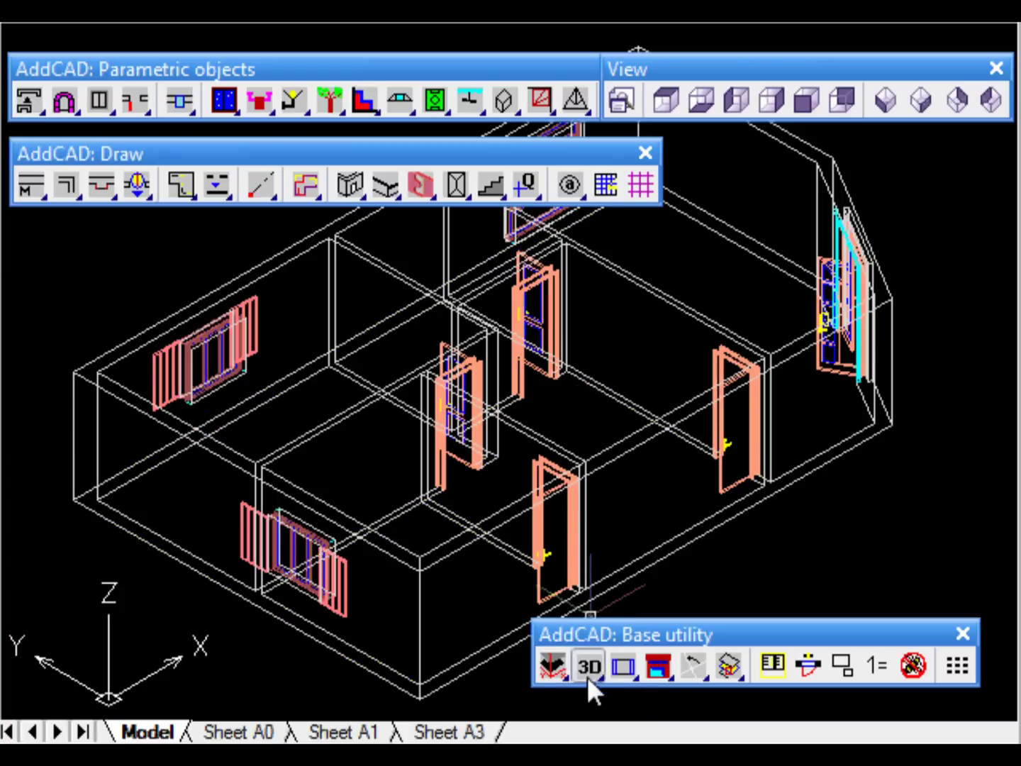
drag(589, 665, 591, 345)
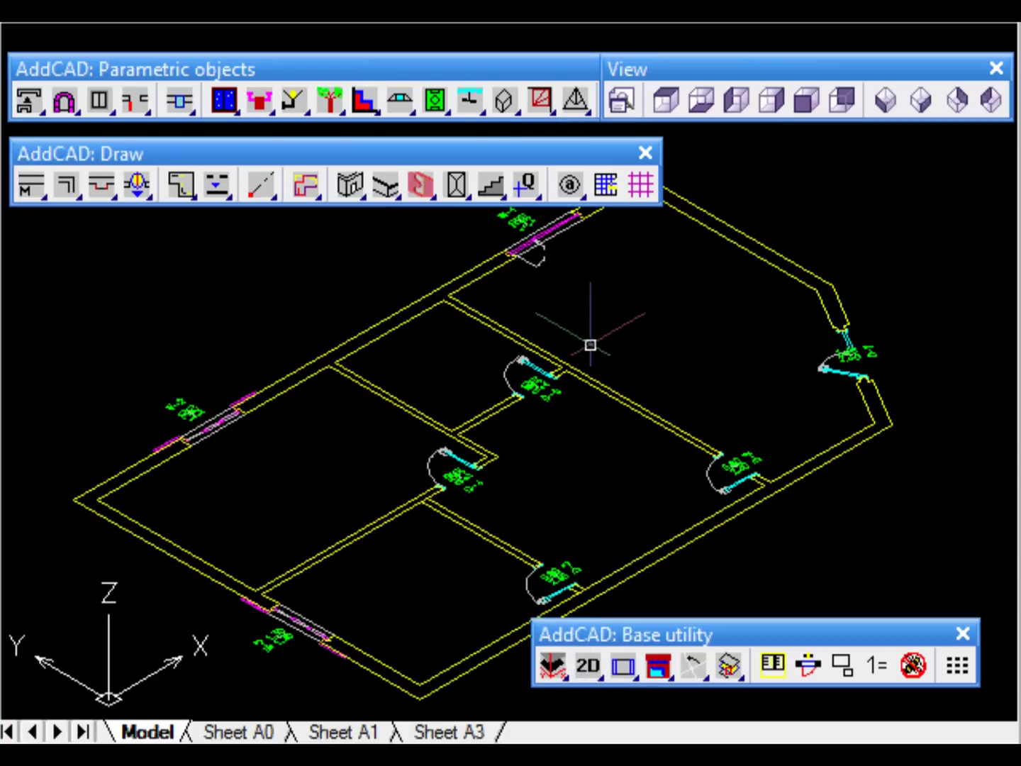
drag(588, 680, 590, 380)
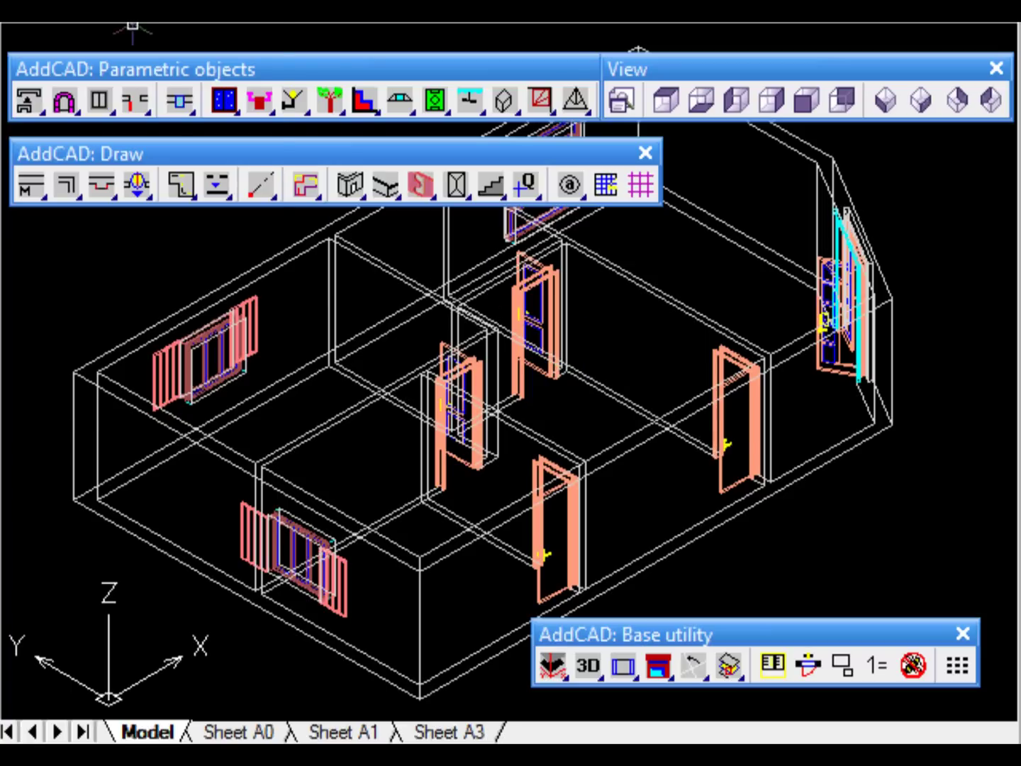
click(88, 13)
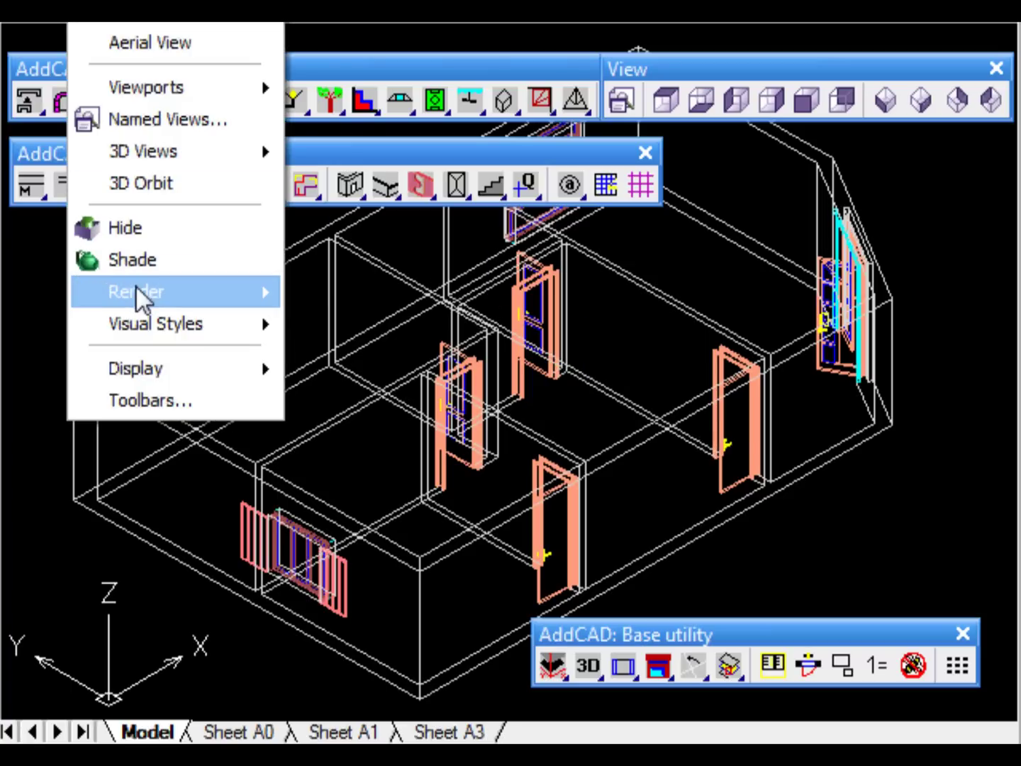
mouse_move(160, 325)
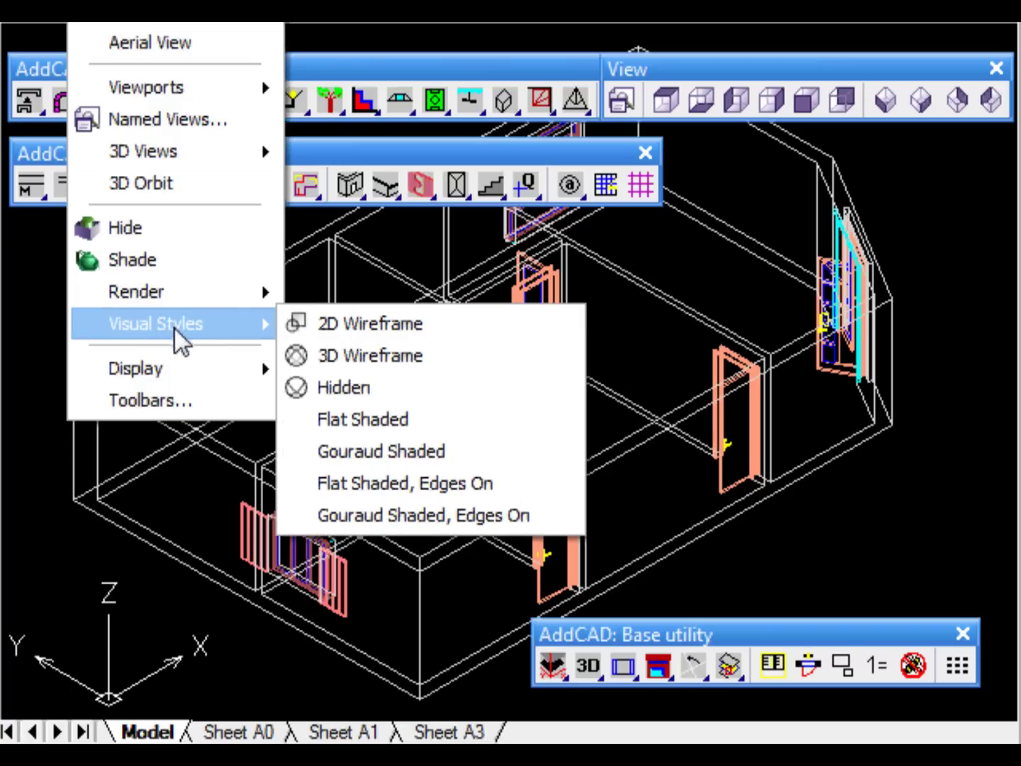
click(343, 389)
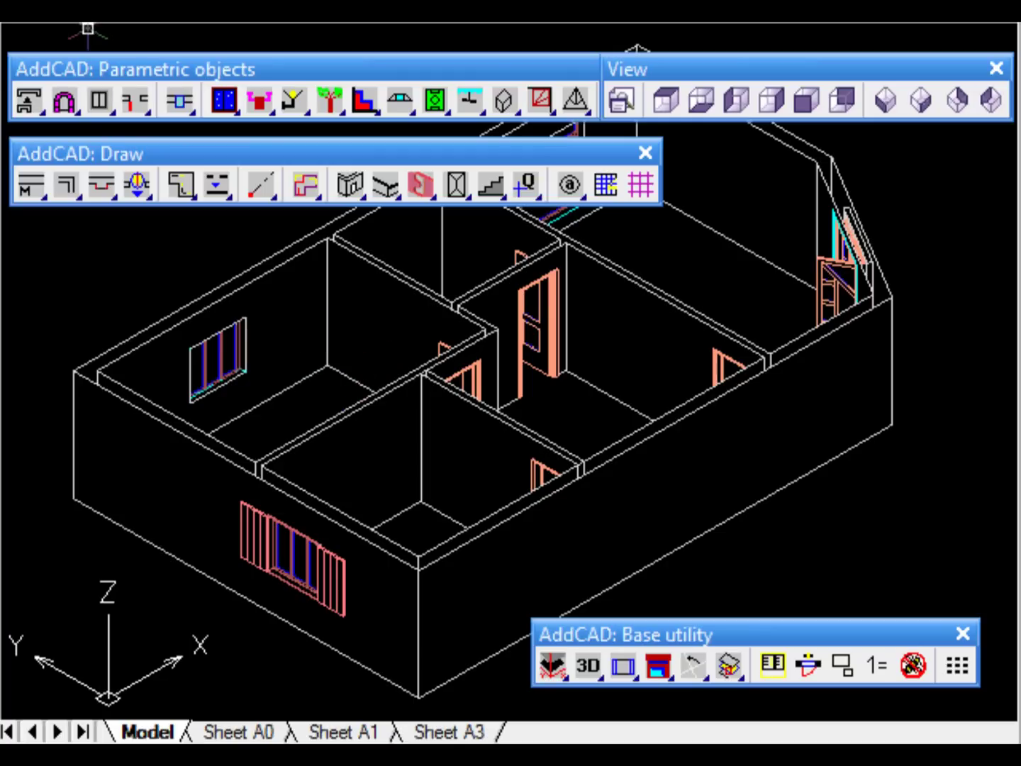
click(85, 10)
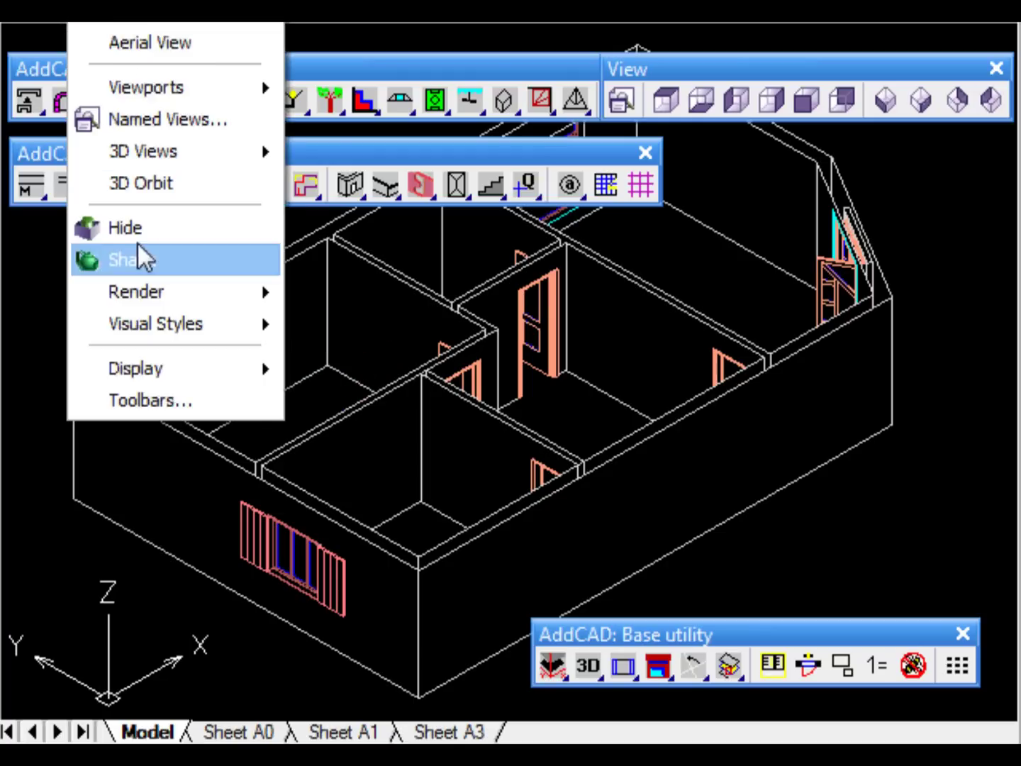
mouse_move(160, 325)
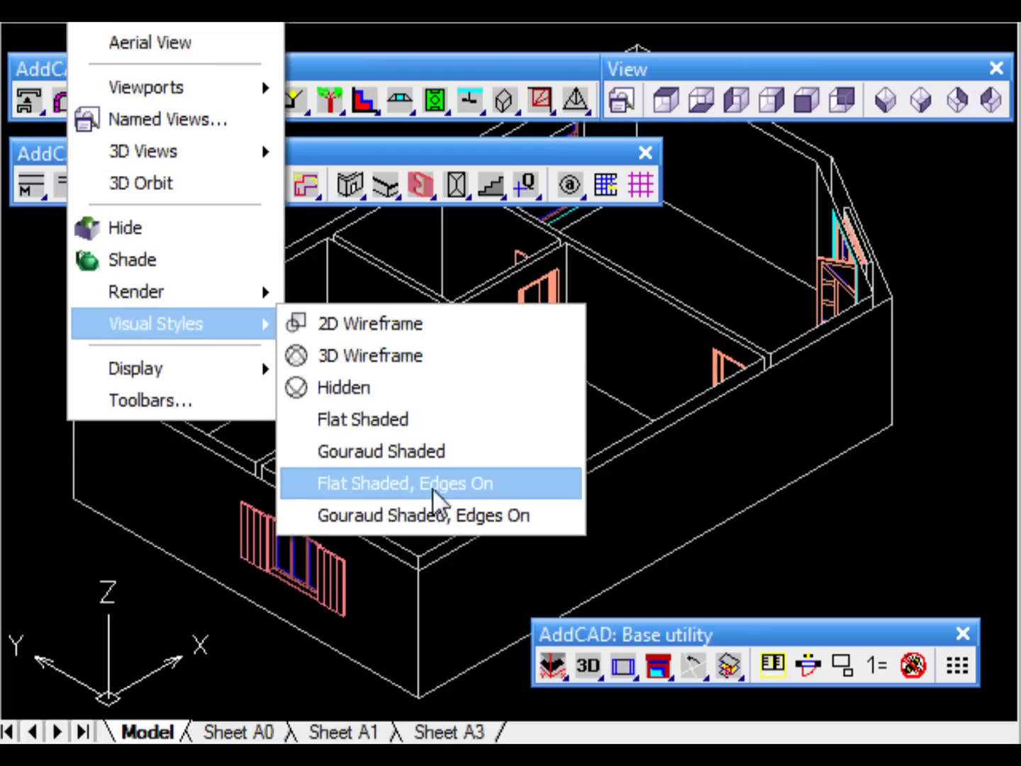
click(433, 484)
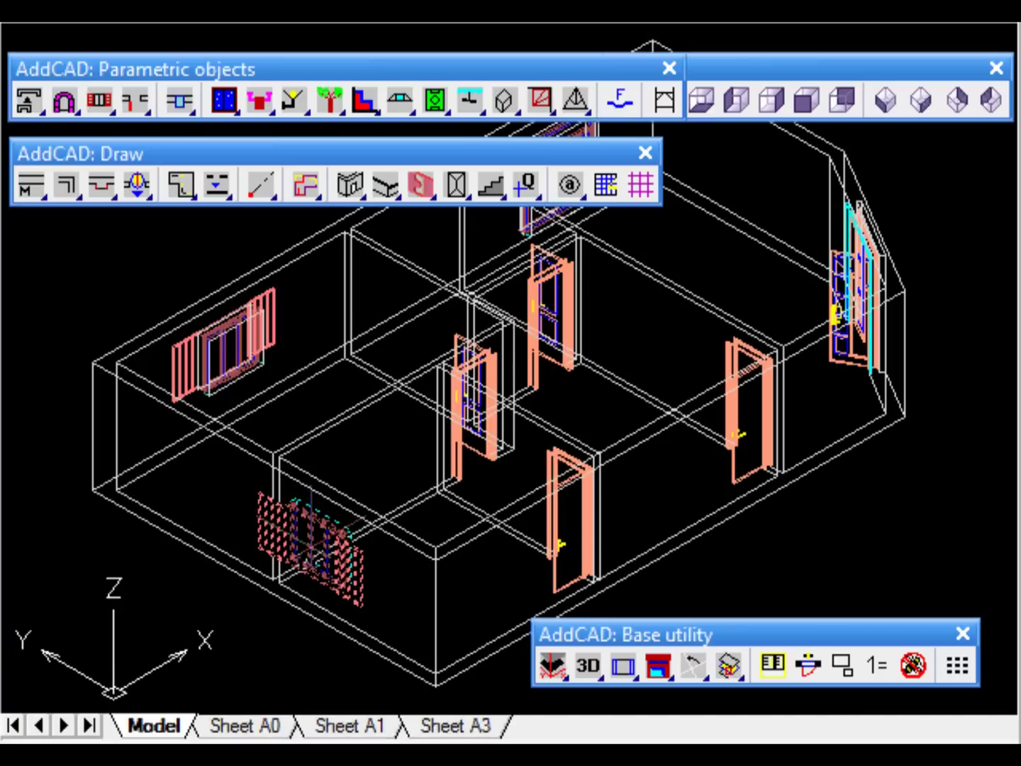
Edit the front-wall window's parameters, giving it a 1.5 opening width and height
click(27, 101)
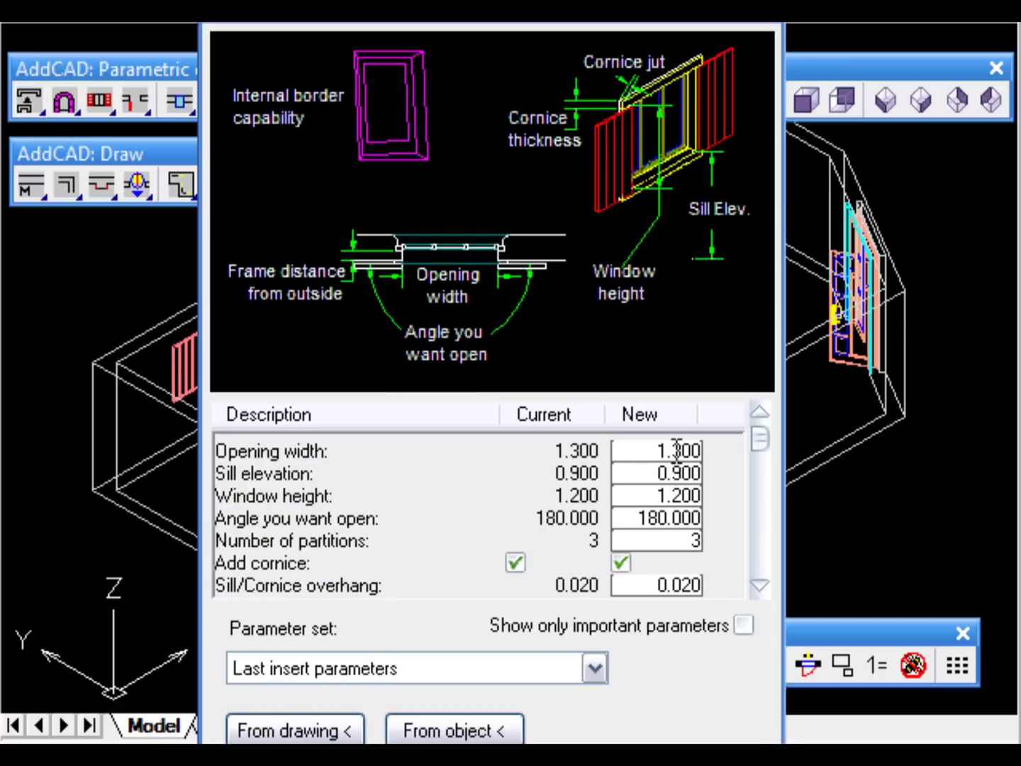
drag(673, 451, 727, 446)
text(5)
text(6)
drag(675, 497, 722, 500)
text(5)
key(Return)
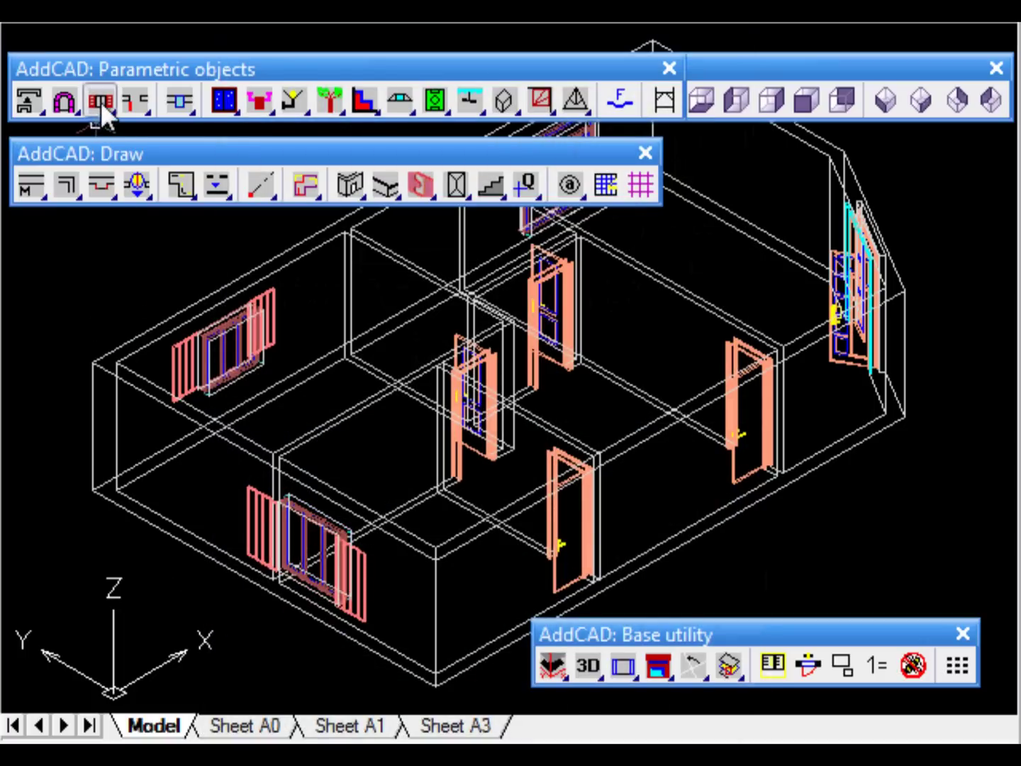
Swap the front-wall window for the 2-glass rolling-shutter window, keeping its inherited sizes
drag(101, 101, 103, 183)
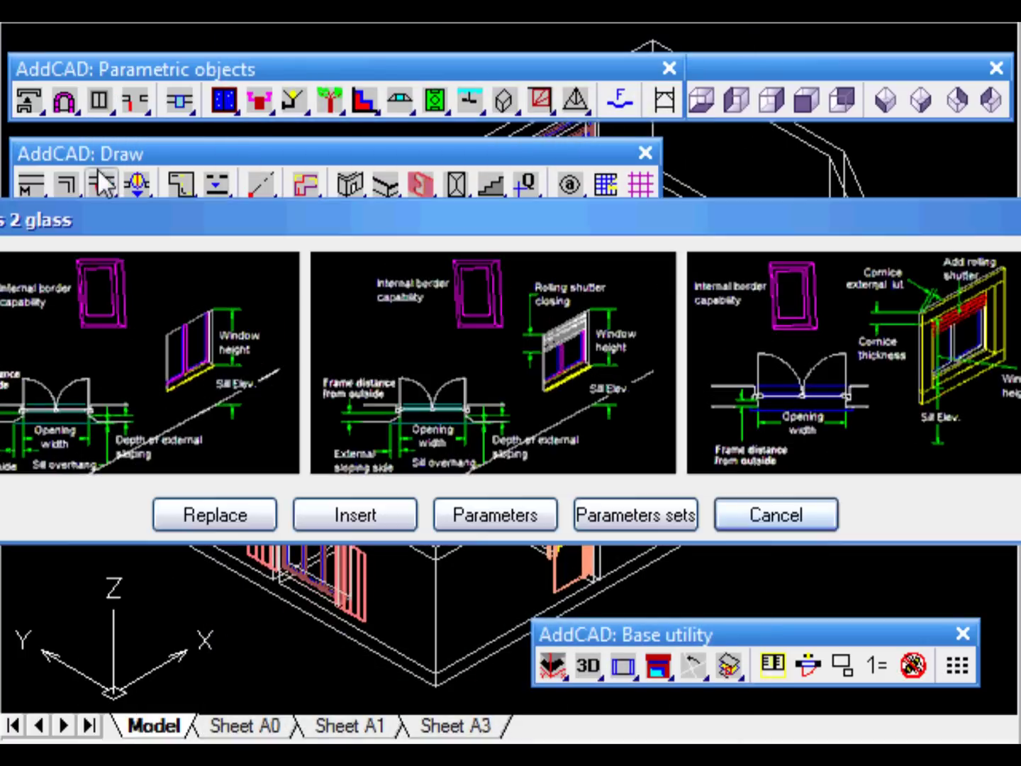
click(612, 370)
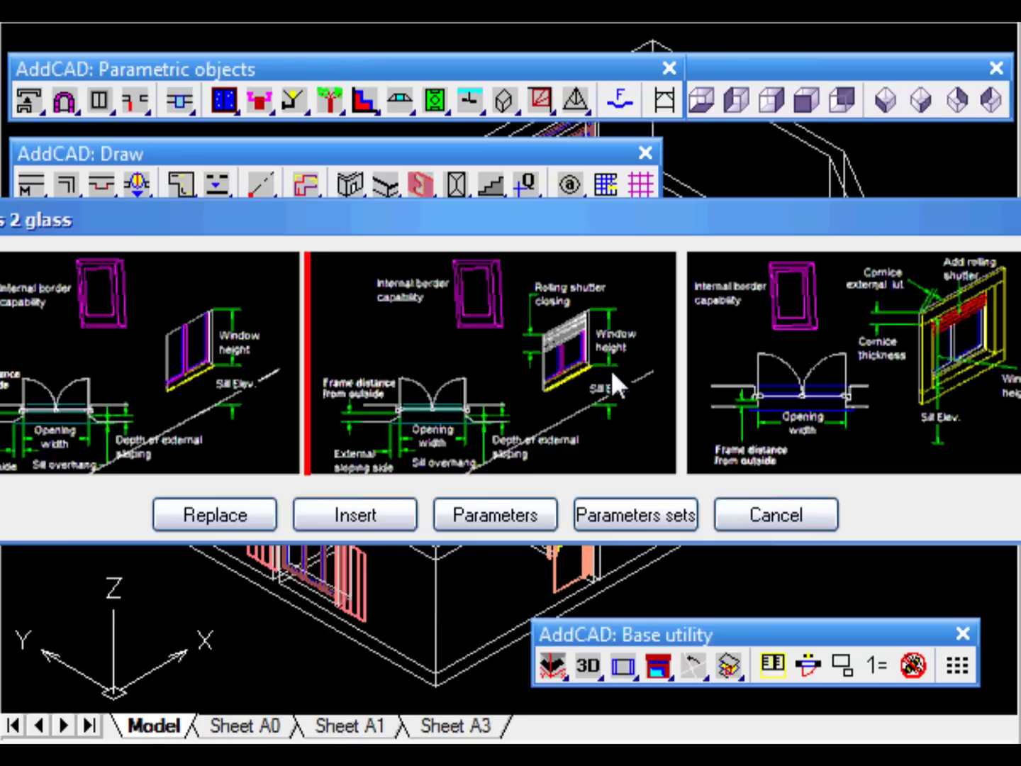
click(255, 518)
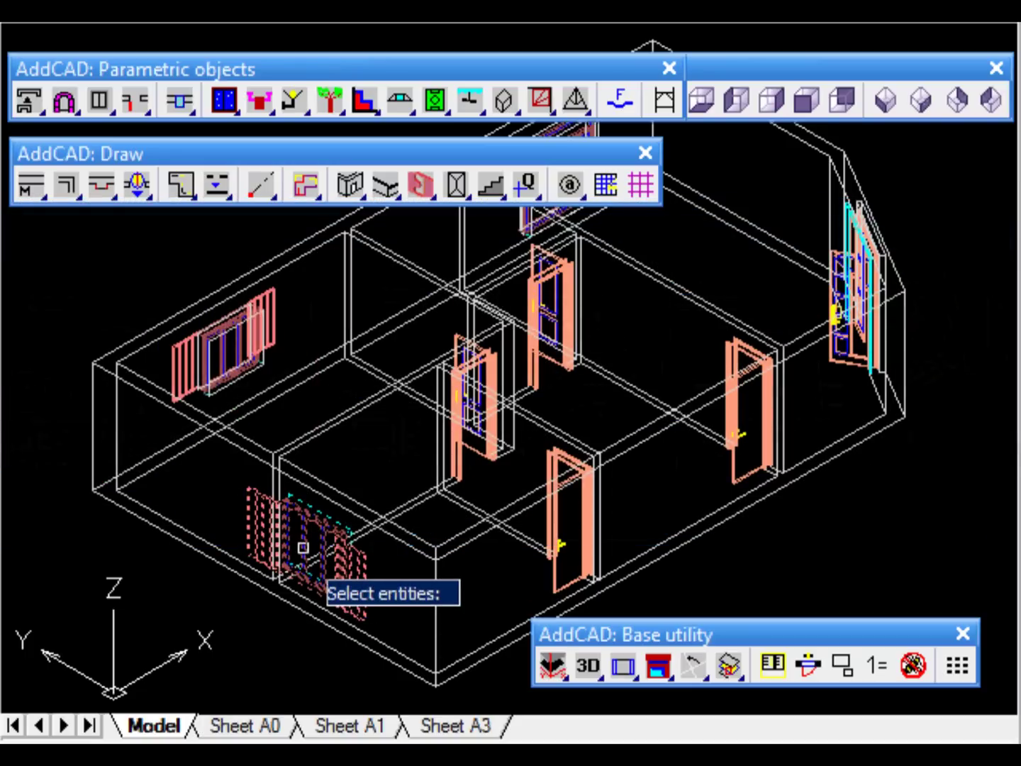
click(304, 548)
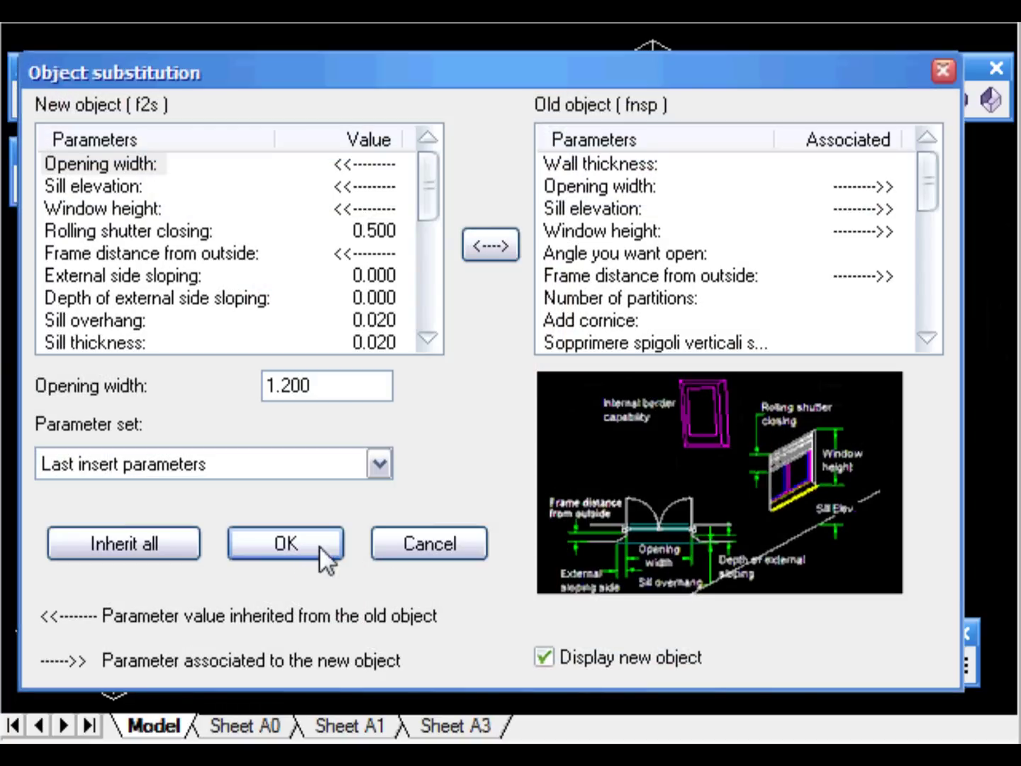
click(546, 657)
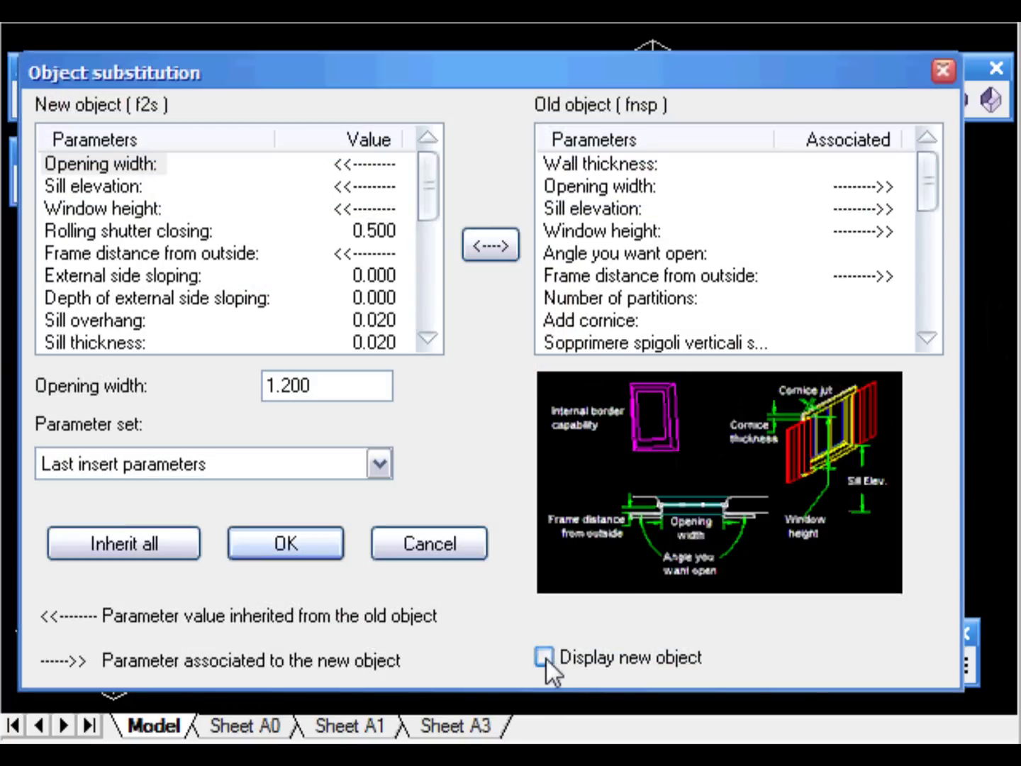
click(546, 656)
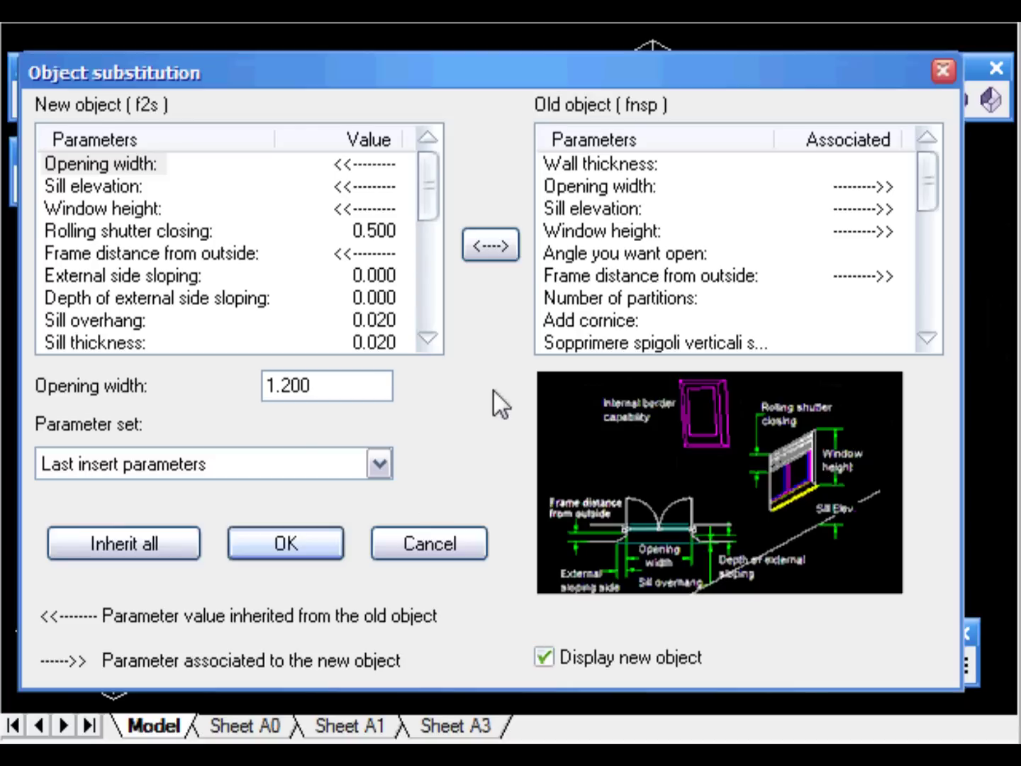
click(277, 546)
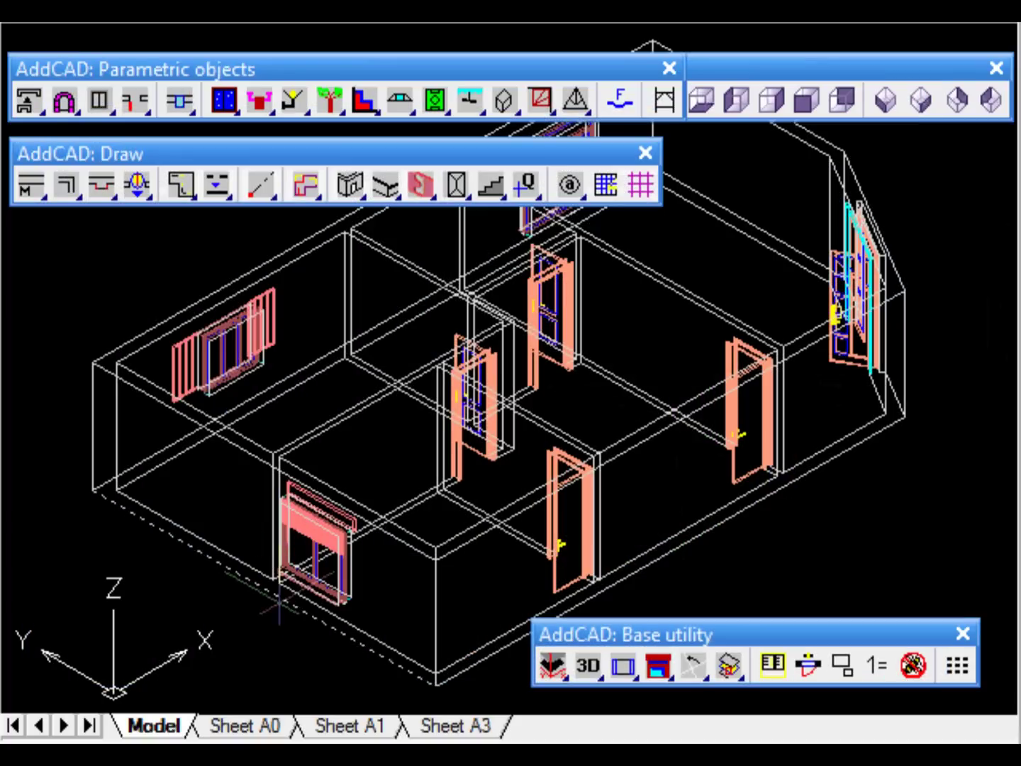
scroll(287, 619, up, 2)
scroll(287, 617, down, 2)
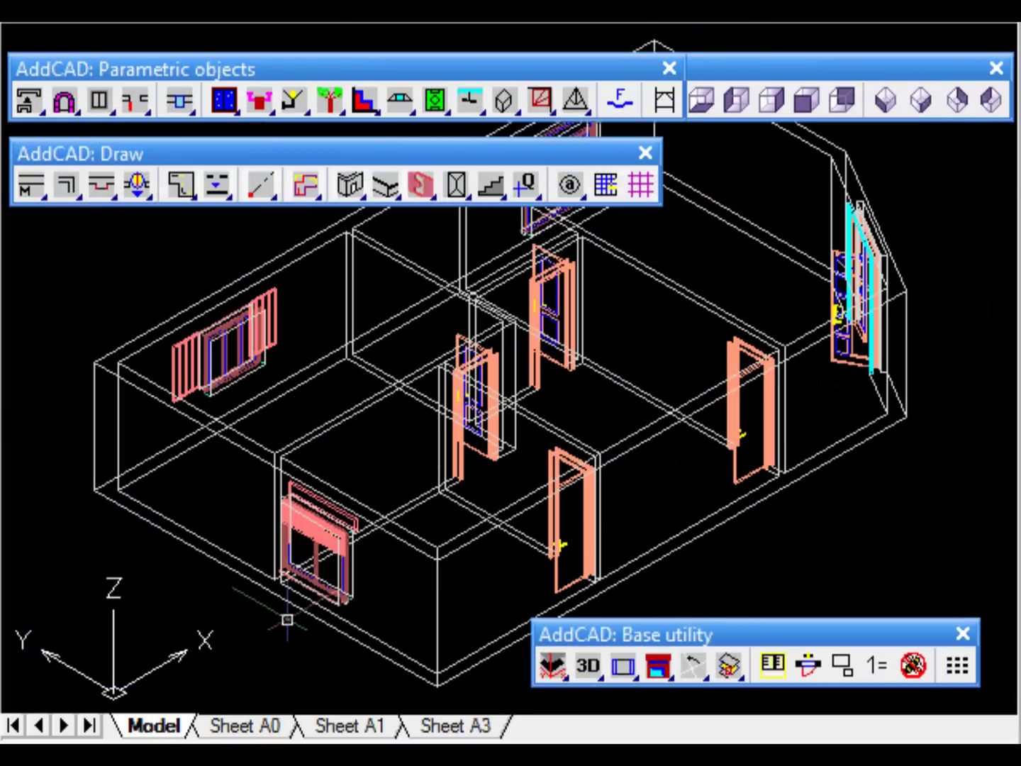
click(89, 11)
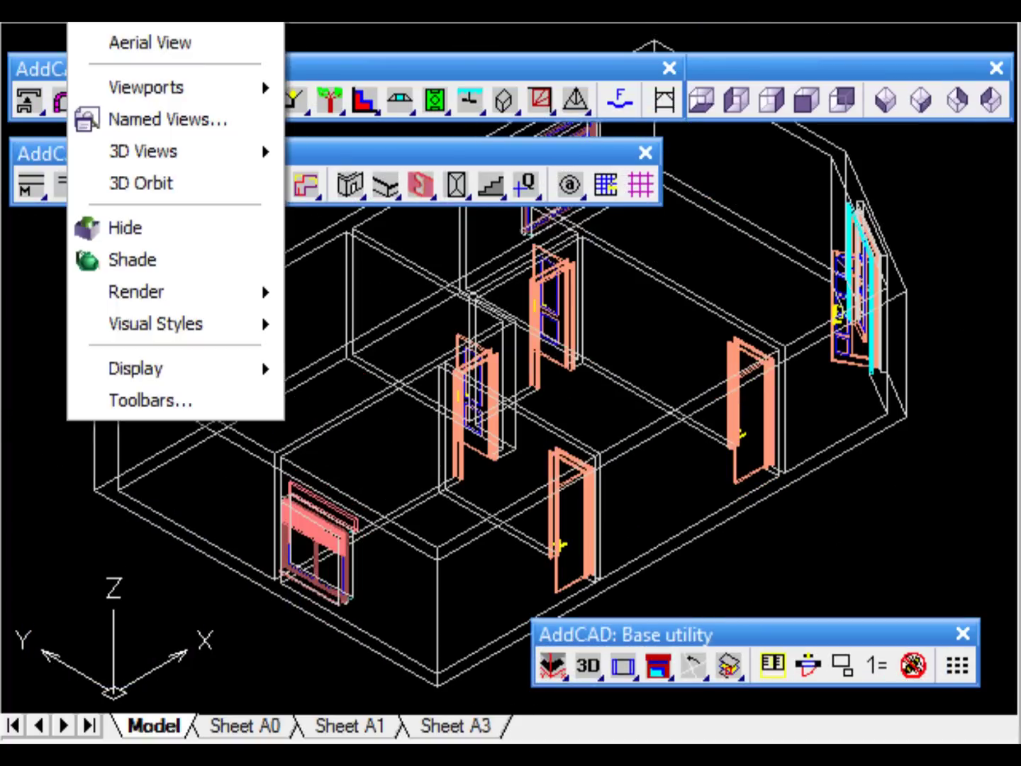
mouse_move(183, 333)
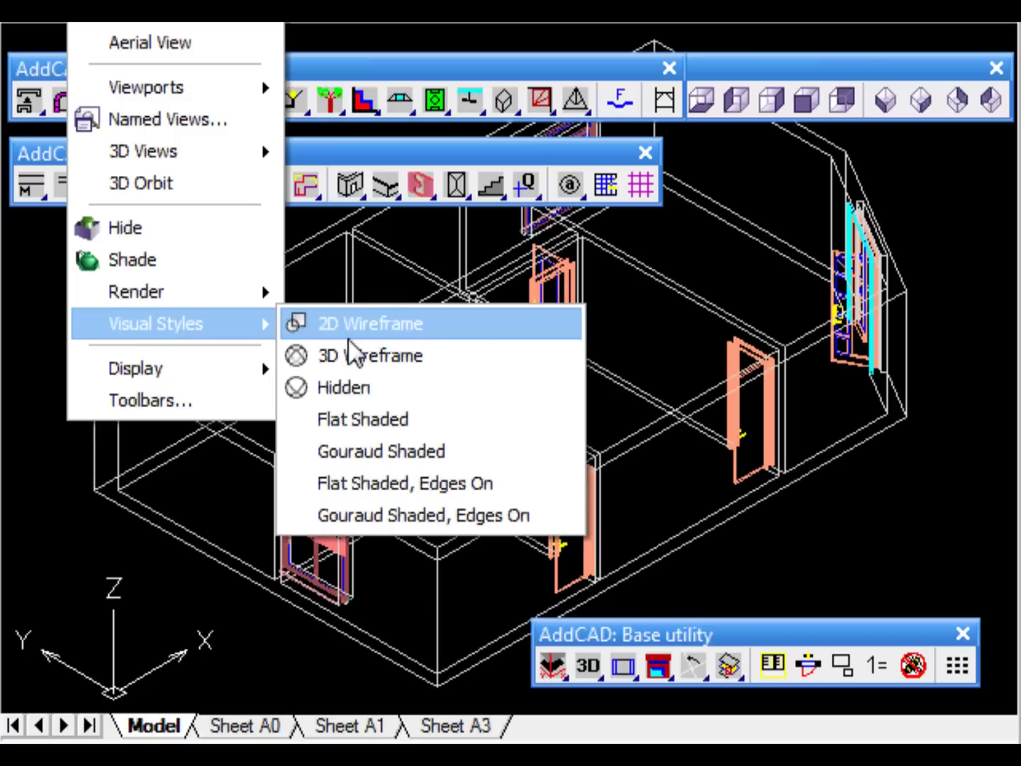
click(363, 390)
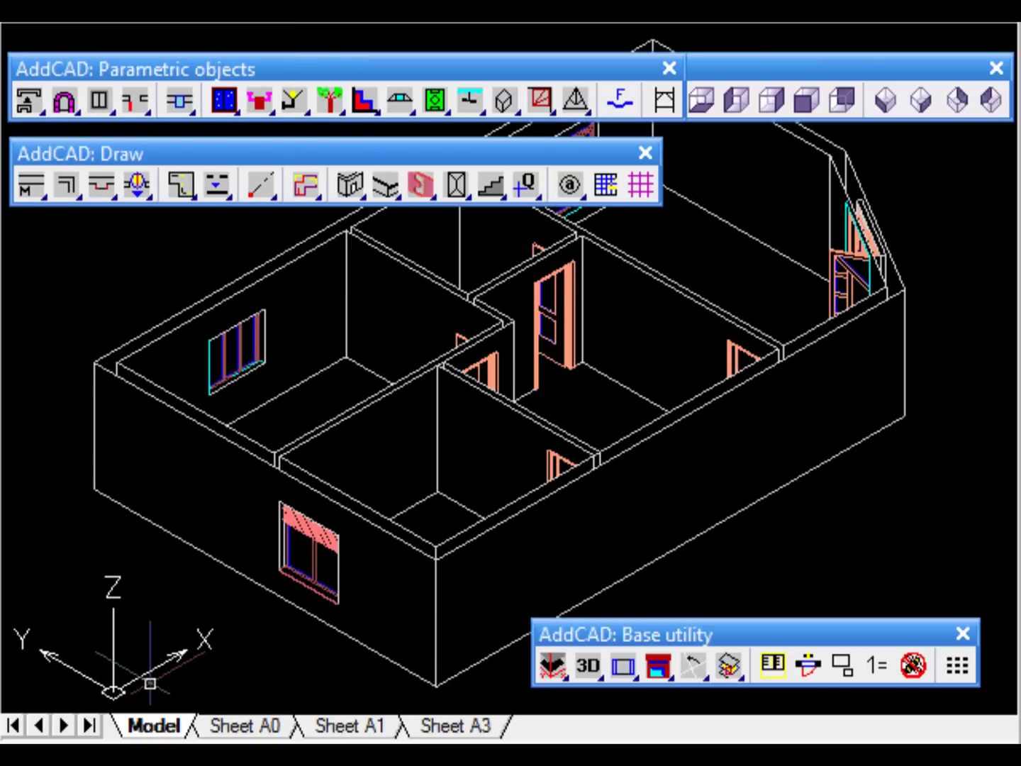
click(88, 11)
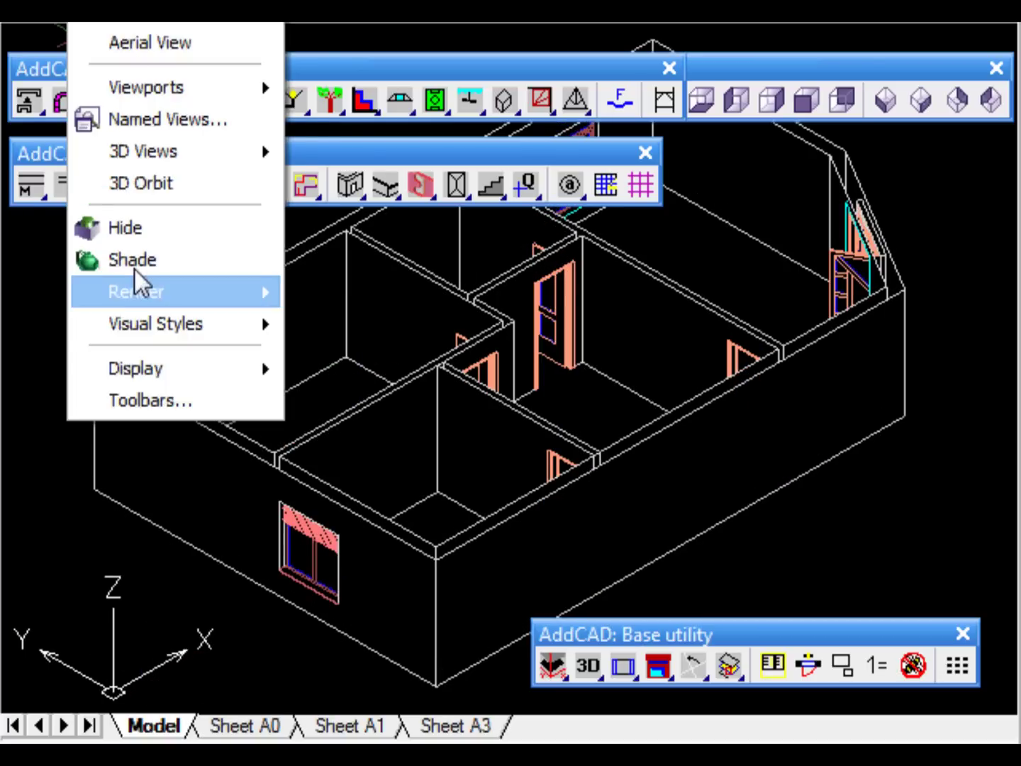
mouse_move(217, 321)
click(348, 327)
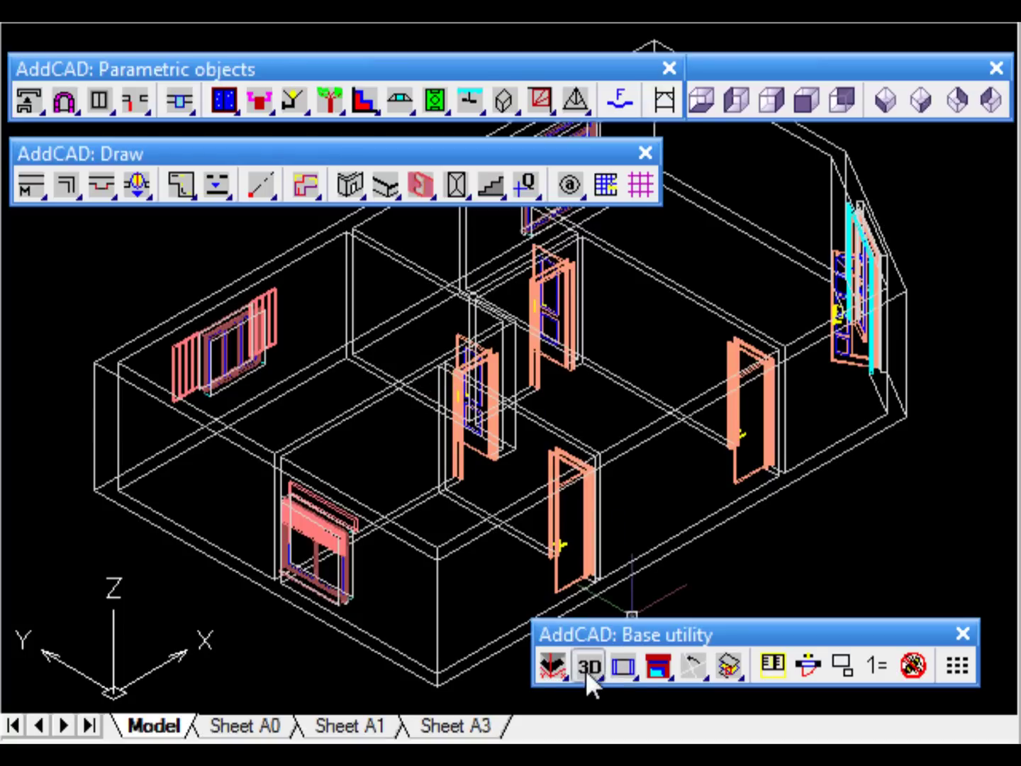
Switch the openings to 2D, view the plan from the top, and frame doors D-2 to D-5
drag(588, 667, 594, 348)
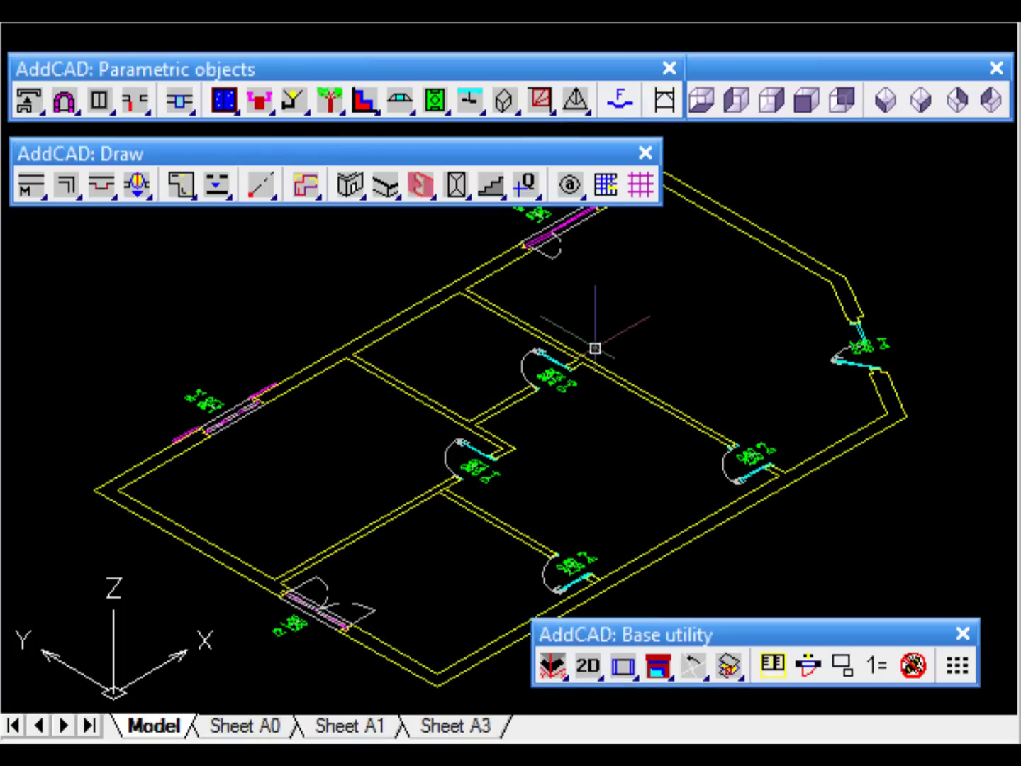
click(718, 72)
click(664, 95)
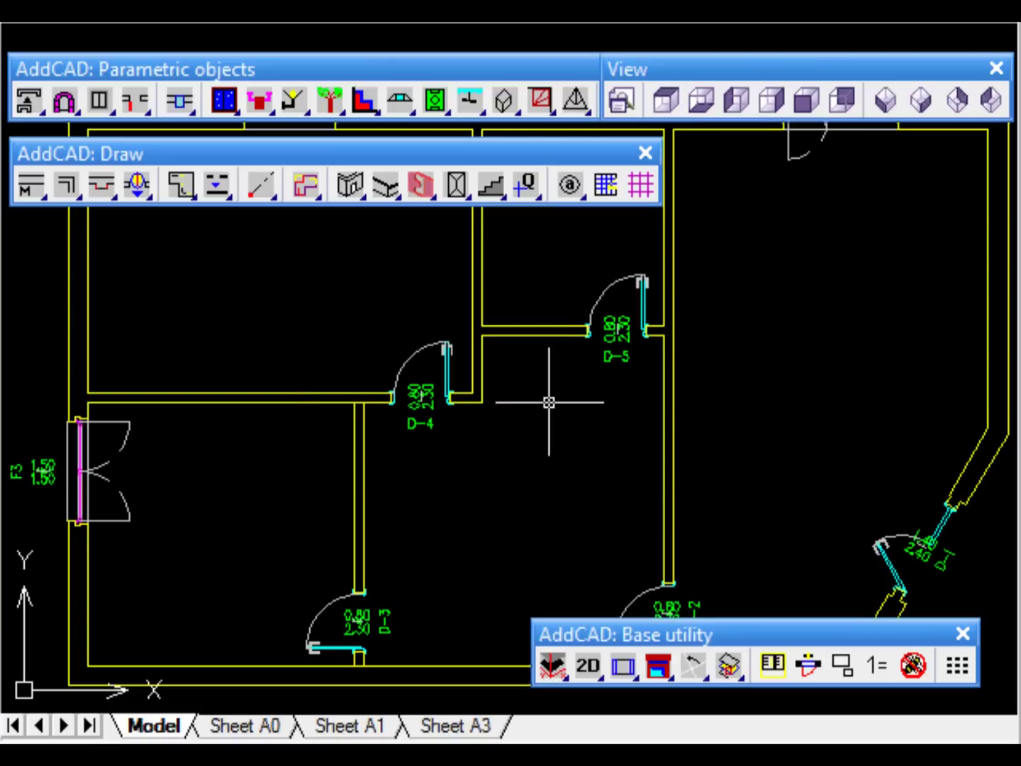
scroll(546, 405, up, 4)
middle_drag(706, 297, 455, 705)
middle_drag(423, 473, 646, 170)
scroll(451, 380, down, 5)
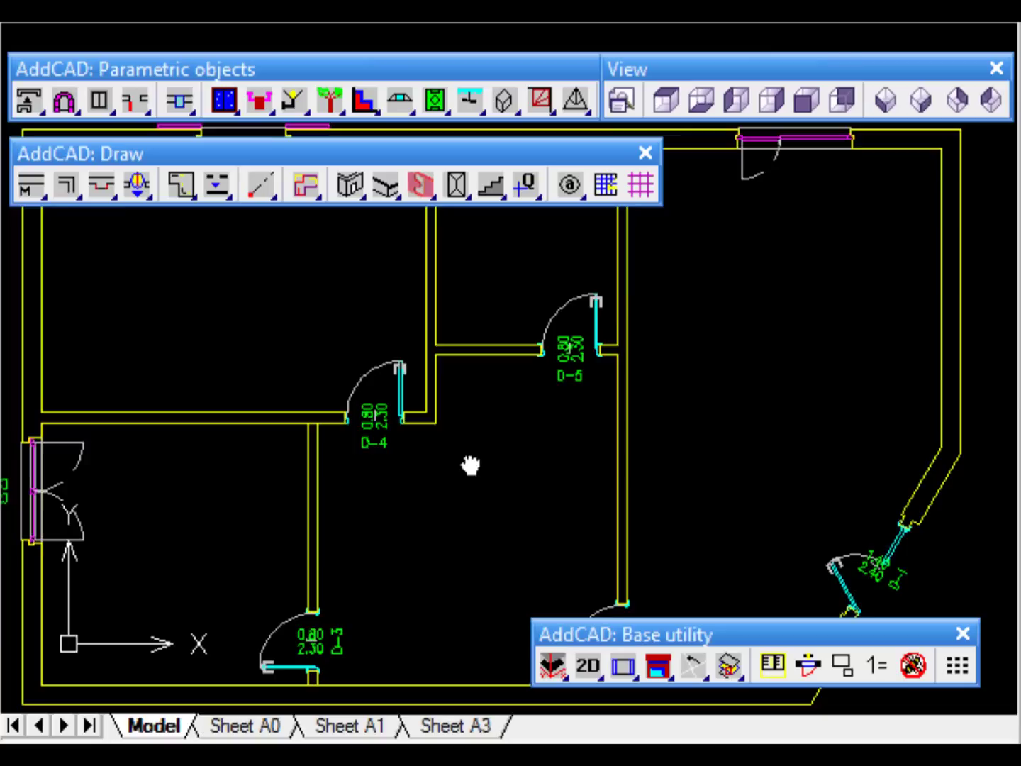
scroll(556, 399, up, 3)
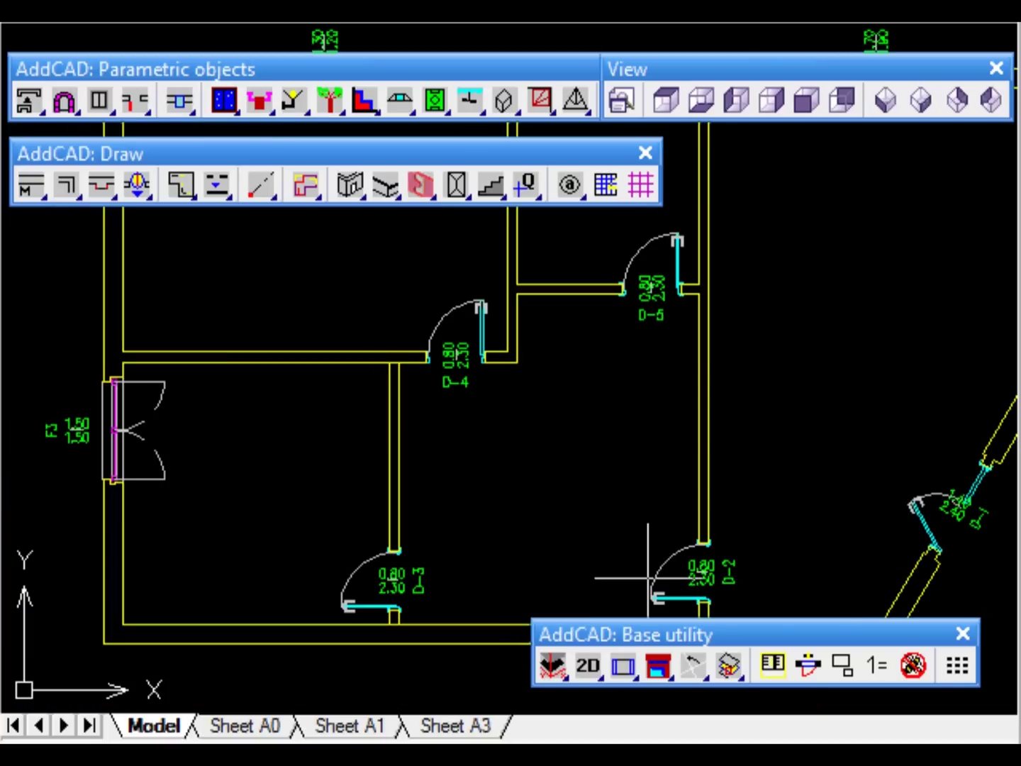
click(808, 664)
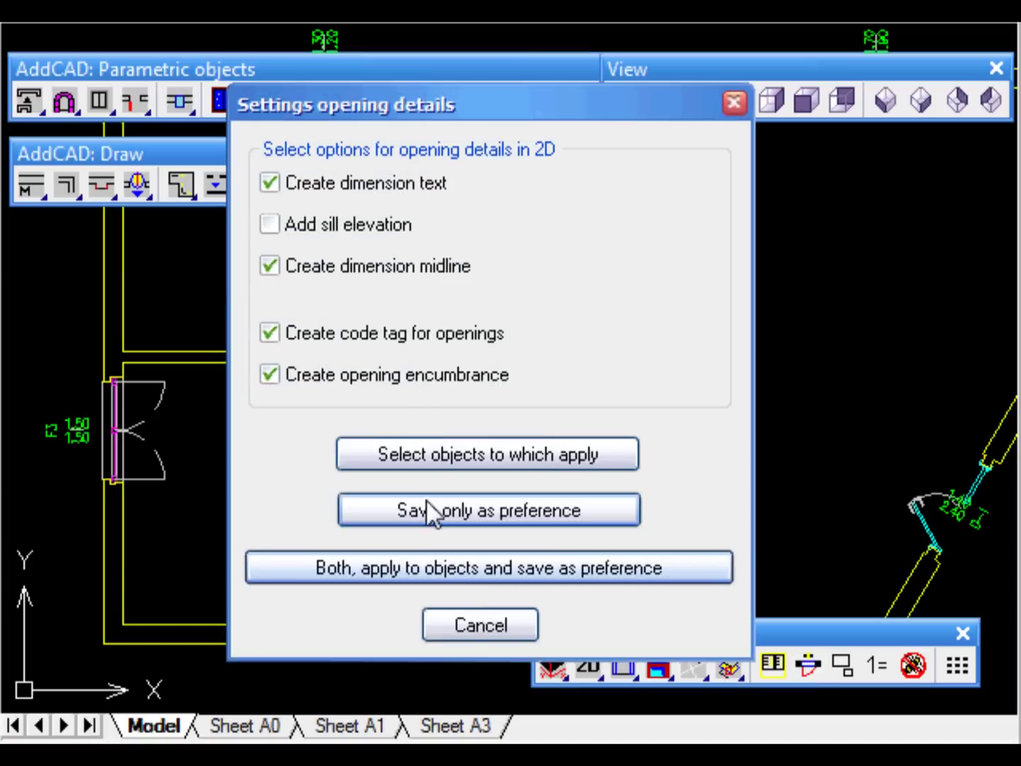
click(466, 625)
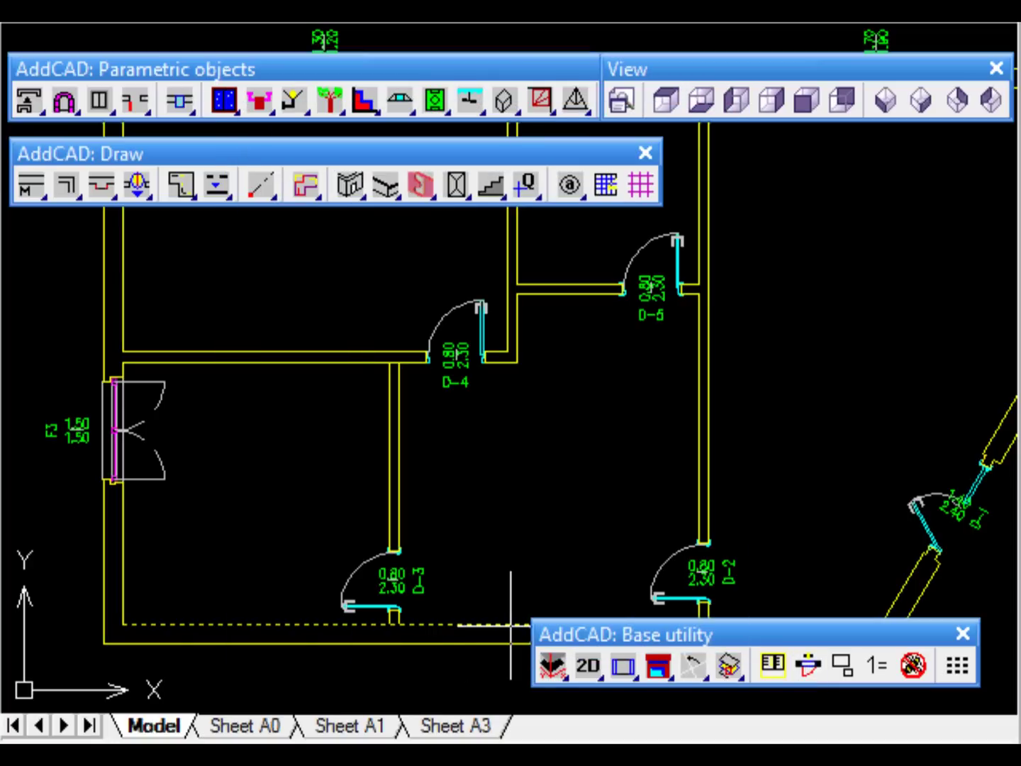
click(779, 664)
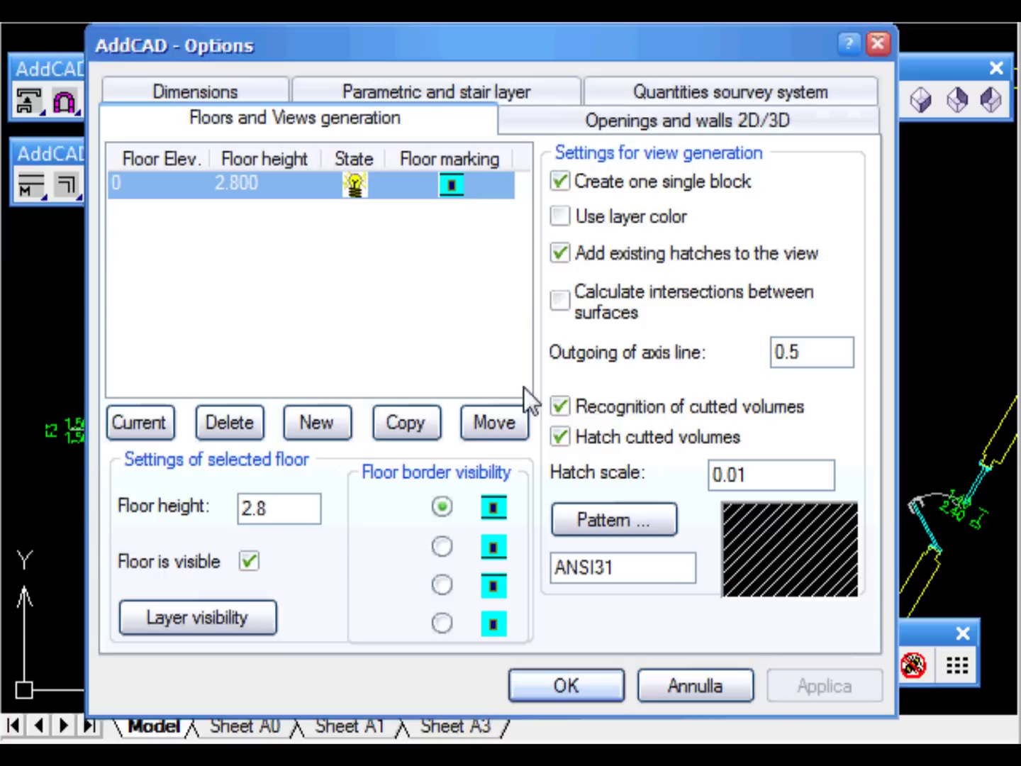
click(576, 125)
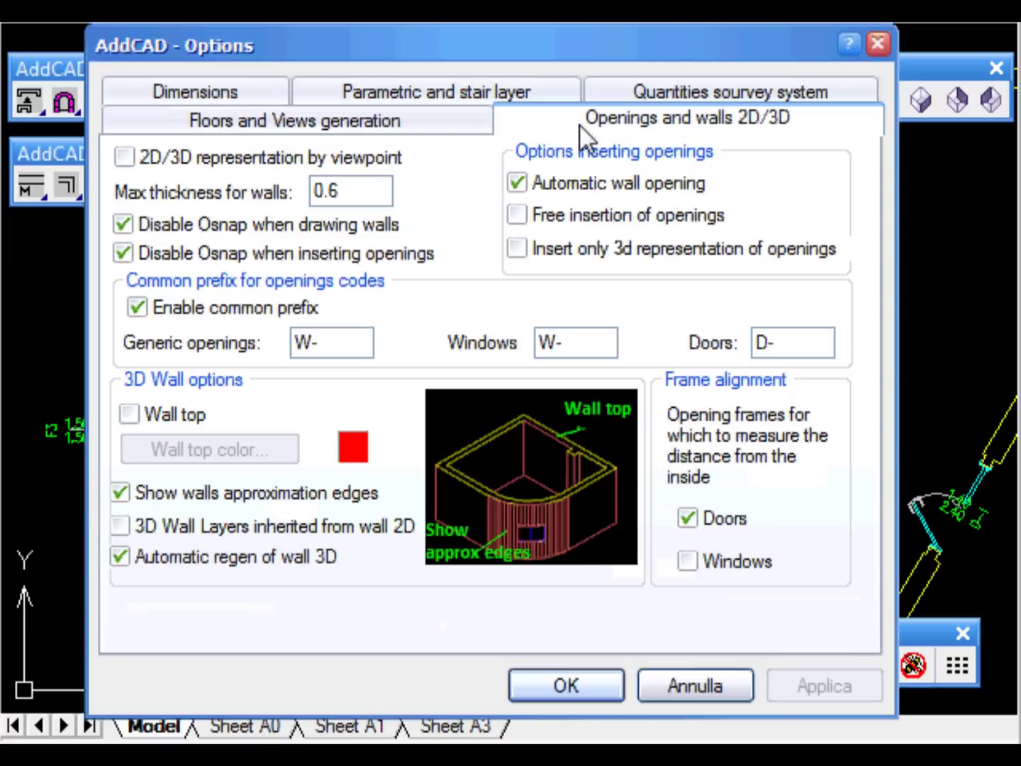
click(239, 95)
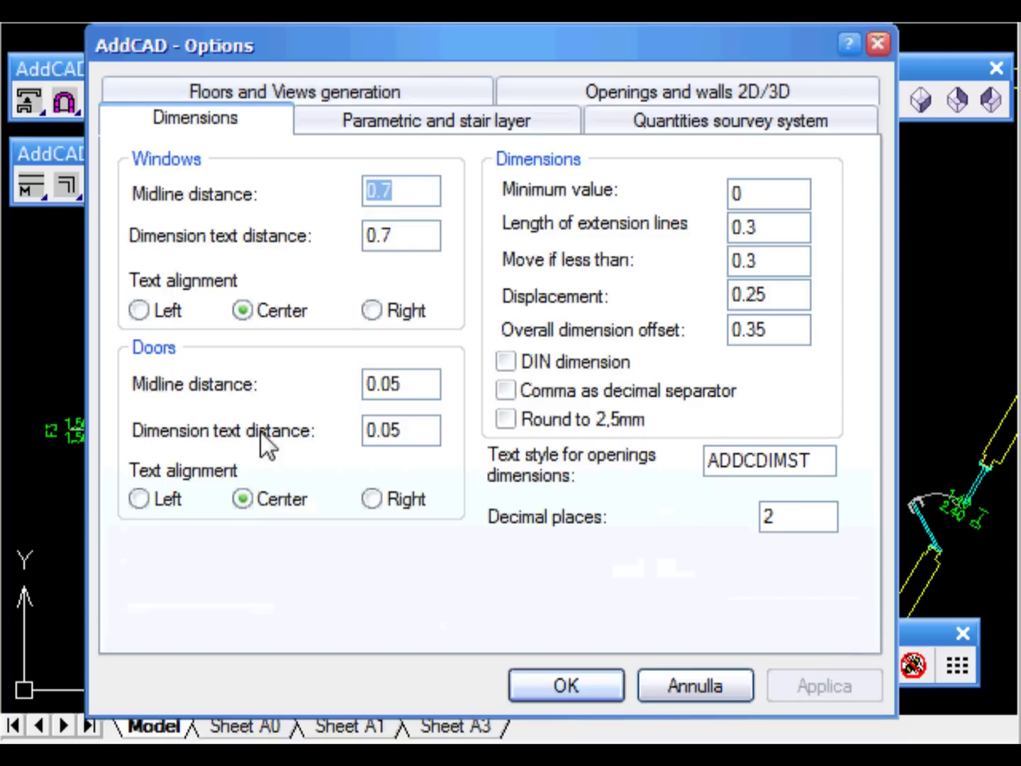
click(586, 686)
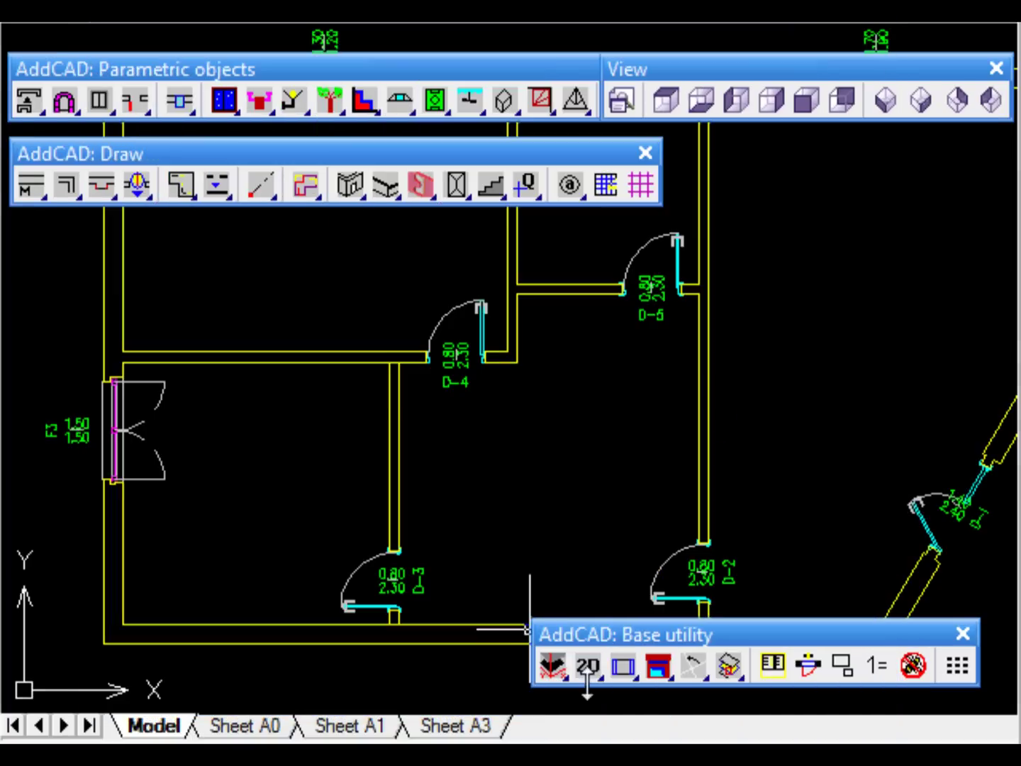